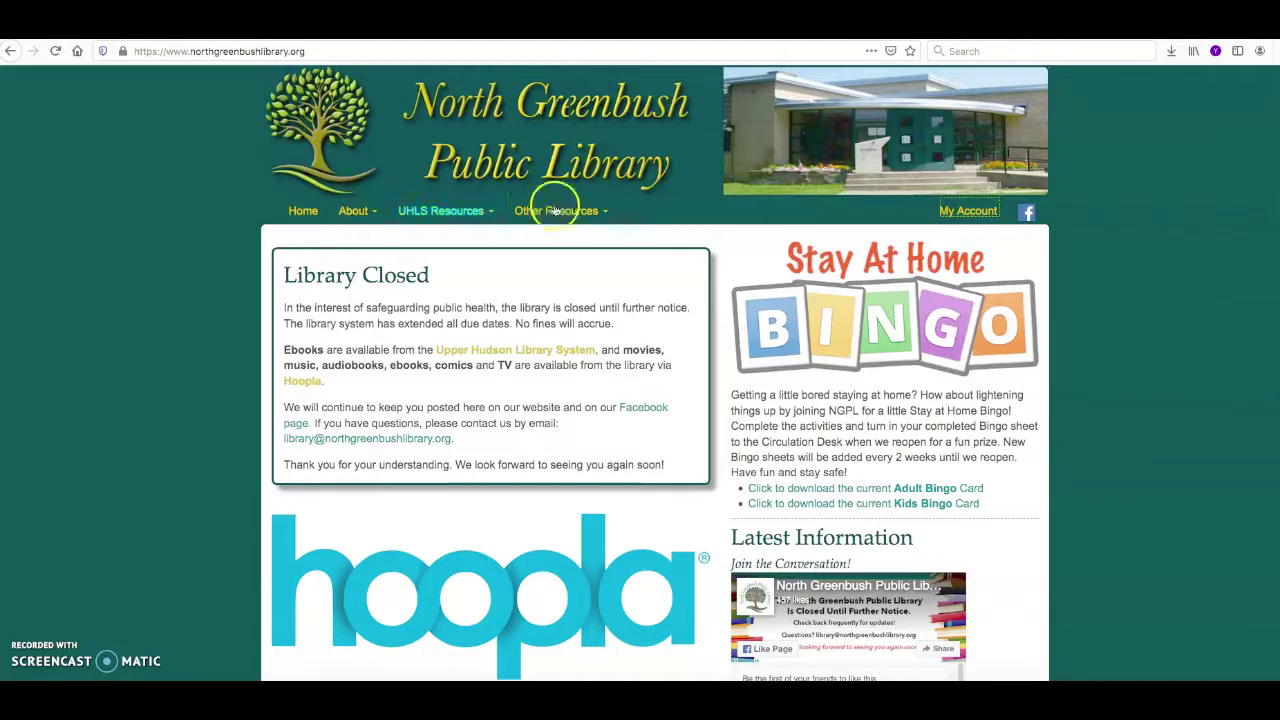
- Open the library account login and sign in with the card's barcode and PIN
left_click(968, 211)
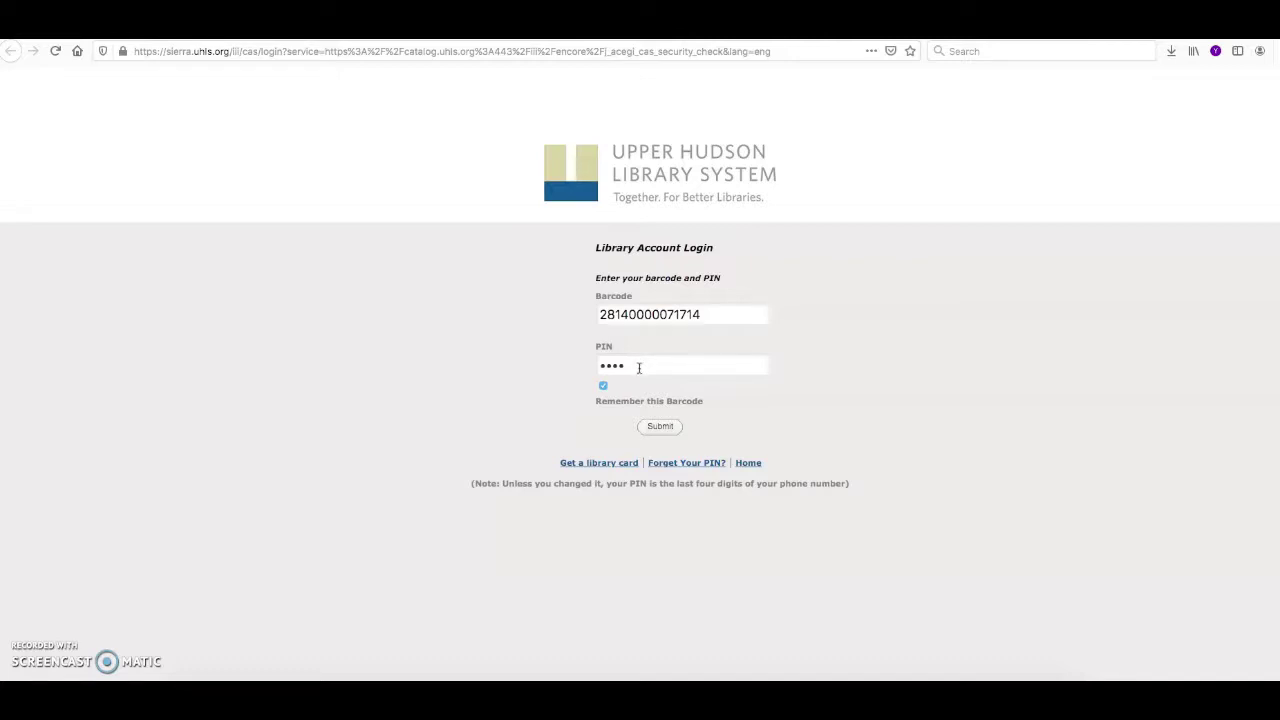
left_click(642, 368)
left_click(712, 312)
left_click(688, 369)
left_click(662, 428)
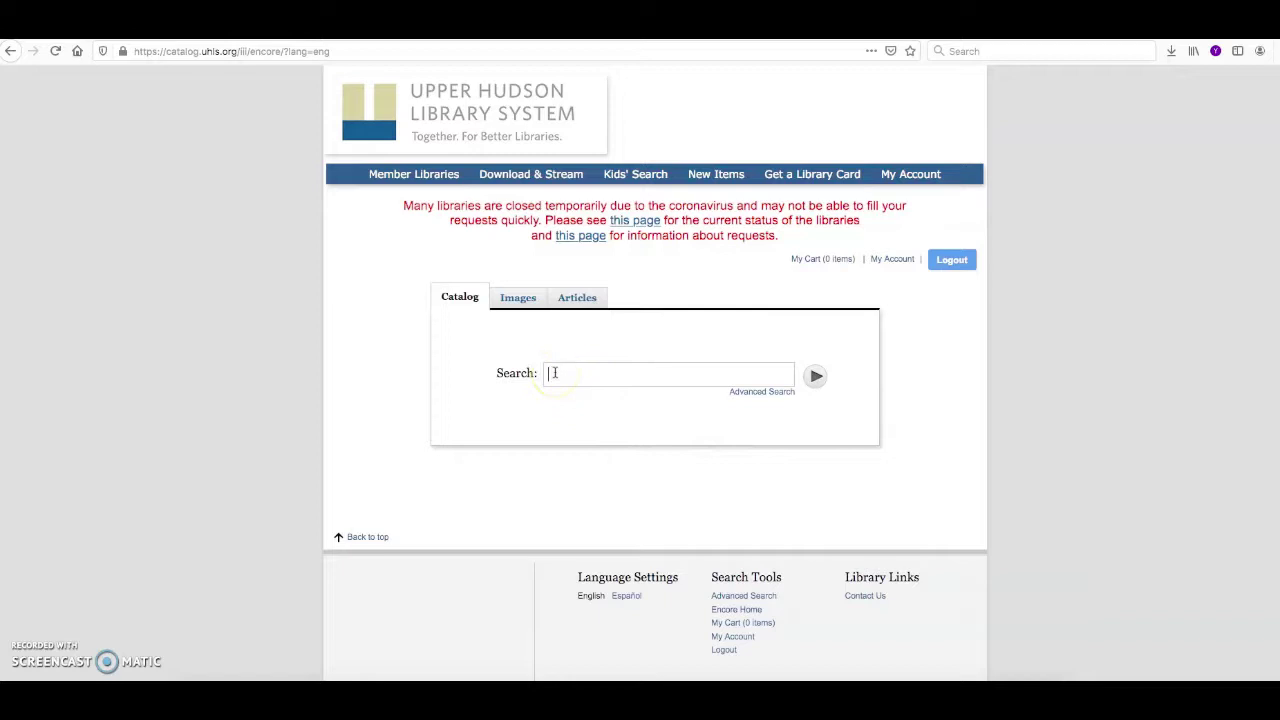
- Search the catalog for "The Very Hungry Caterpillar"
left_click(555, 372)
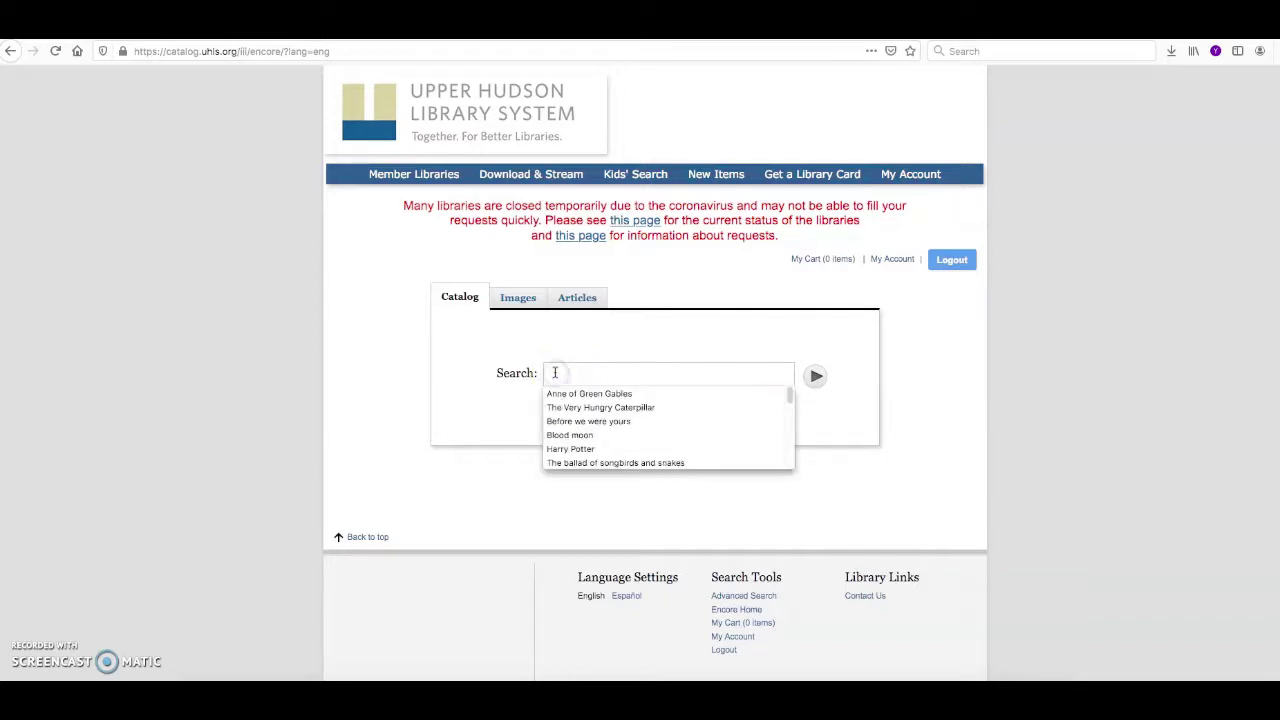
left_click(605, 407)
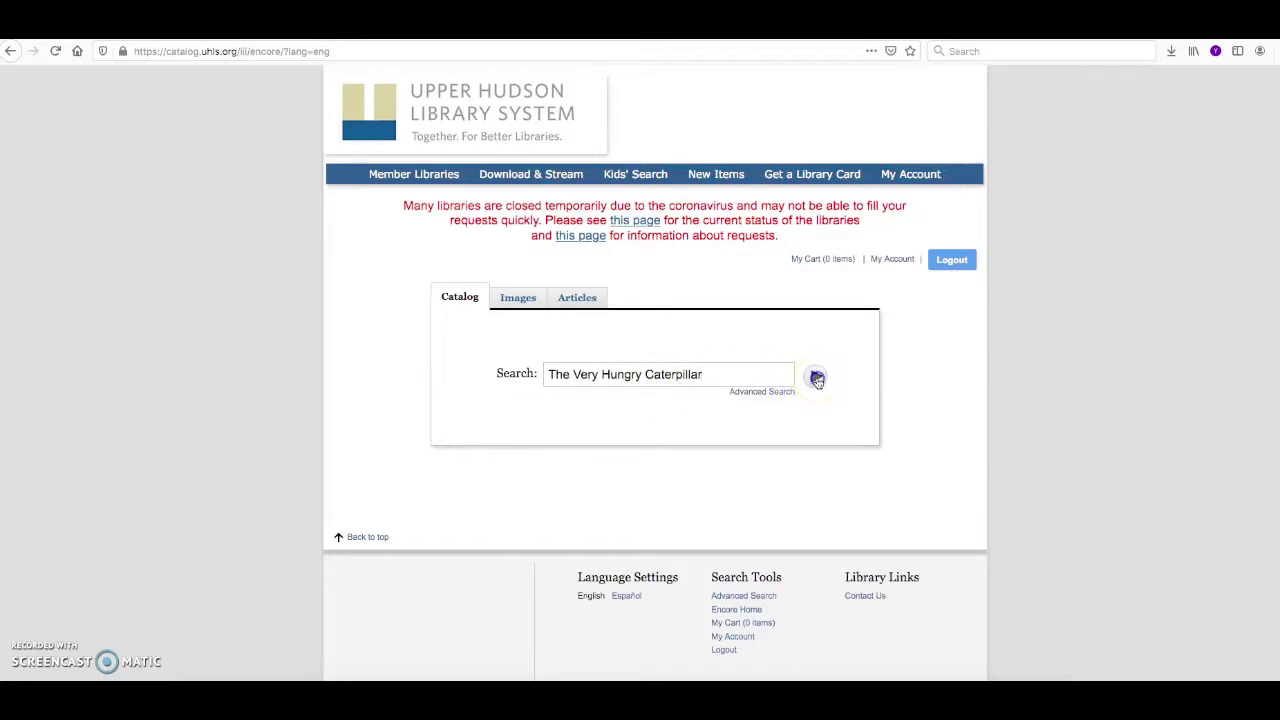
left_click(817, 378)
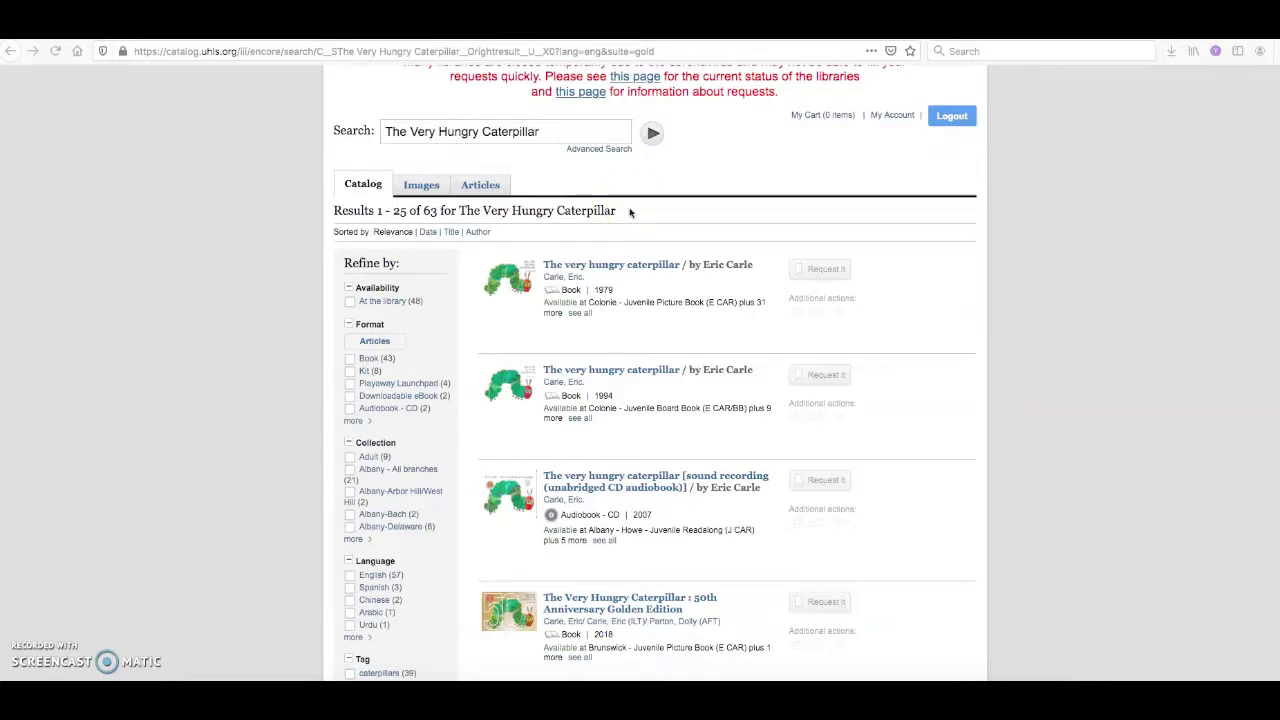
- Refine the search results to the Playaway Launchpad format and look through the matching titles
left_click(352, 268)
left_click(356, 421)
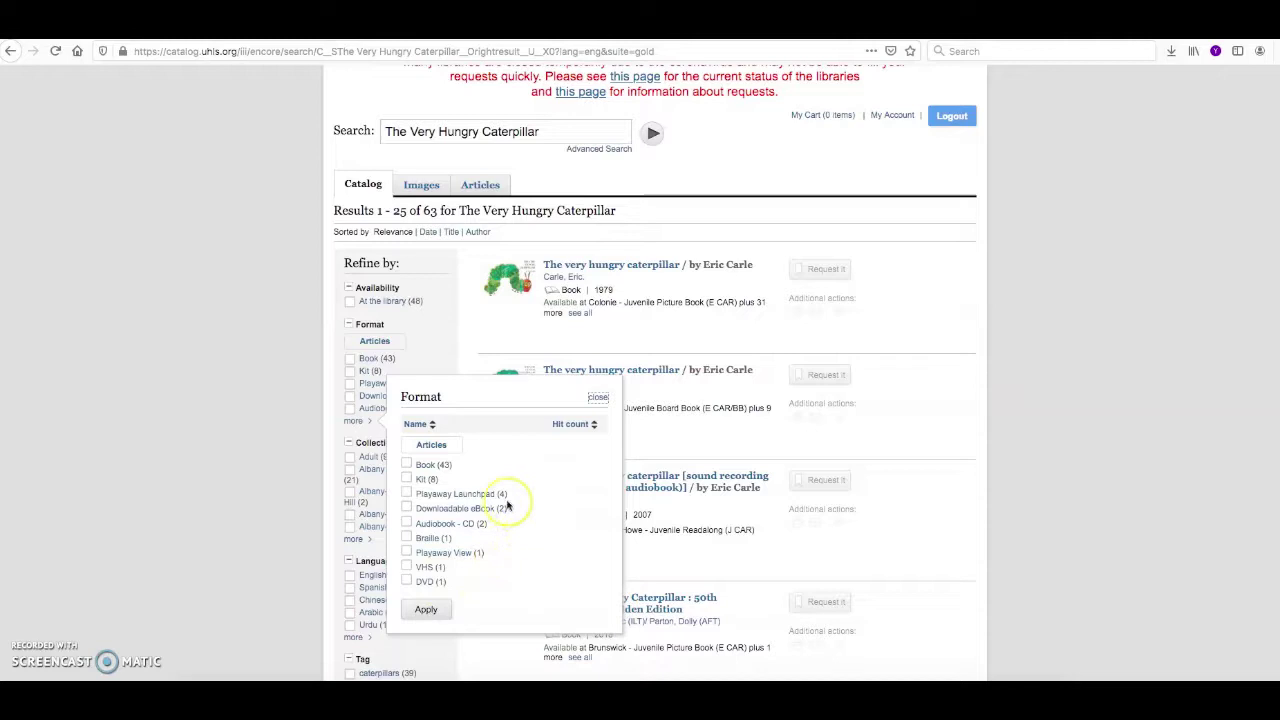
left_click(407, 493)
left_click(430, 614)
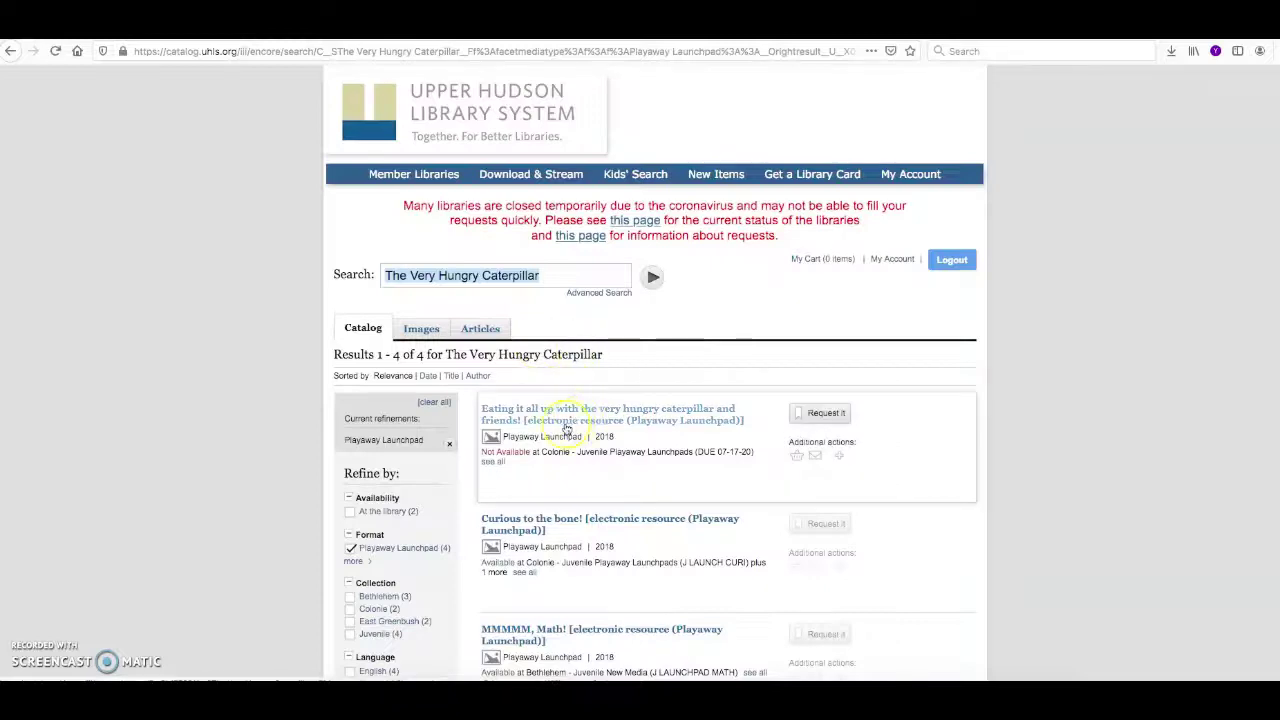
scroll(617, 467, "down", 1)
scroll(617, 467, "down", 3)
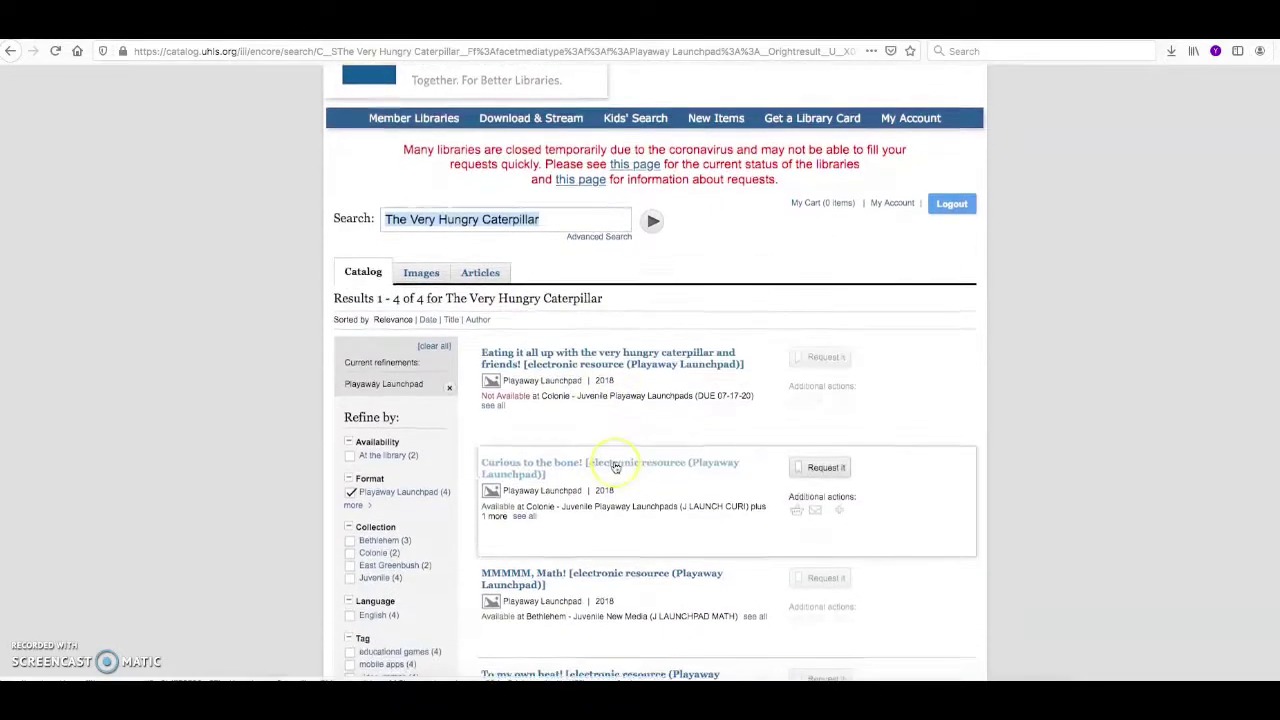
scroll(615, 467, "up", 2)
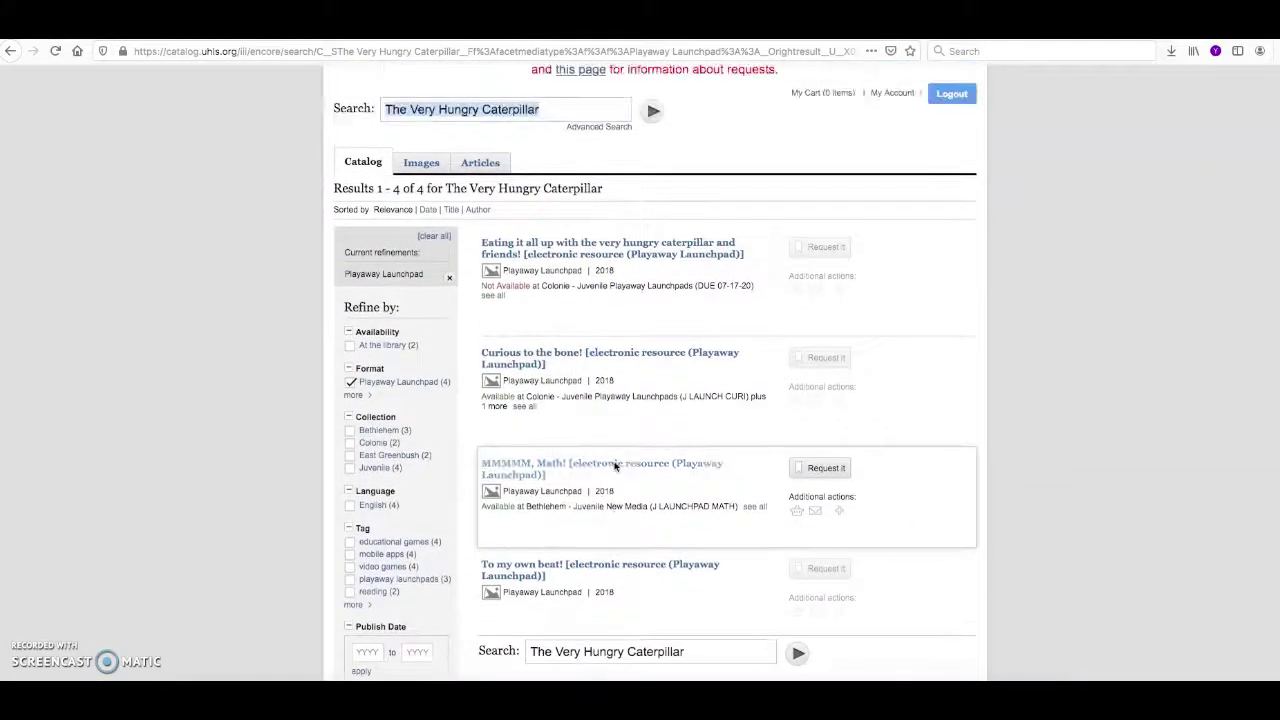
left_click(462, 456)
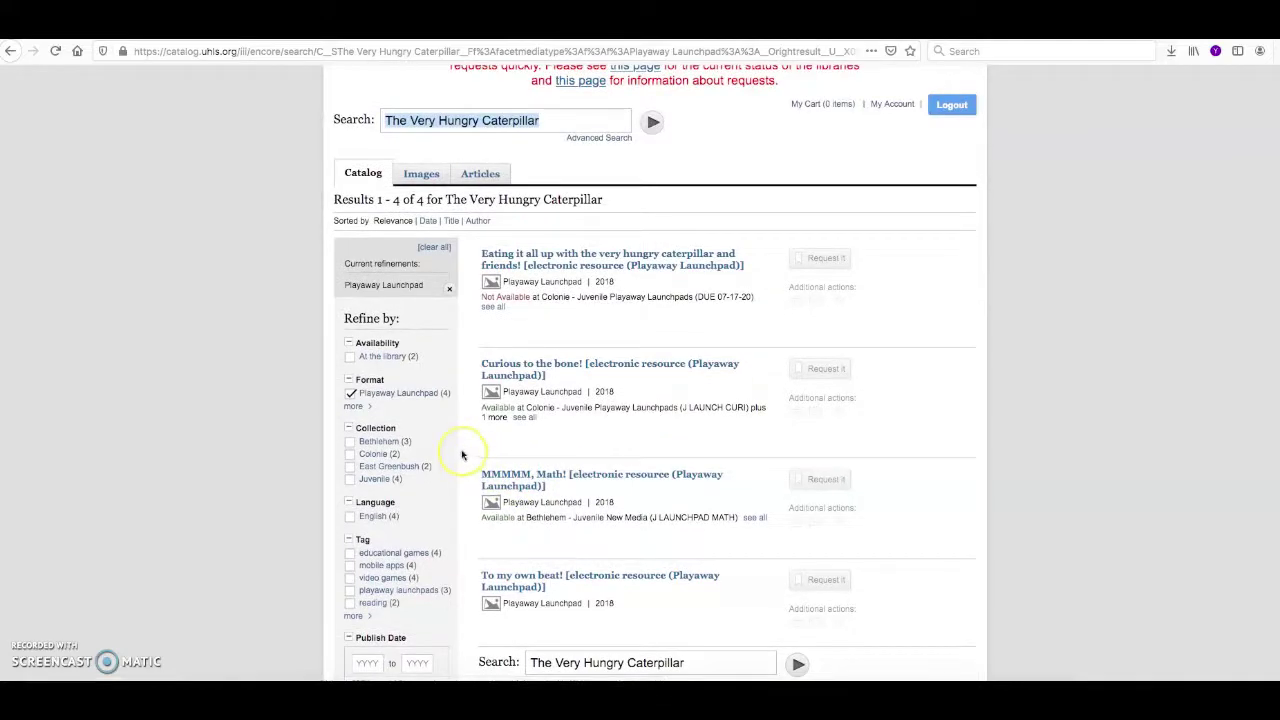
- Remove the Playaway Launchpad refinement and limit the results to the Book format instead
left_click(352, 394)
left_click(352, 394)
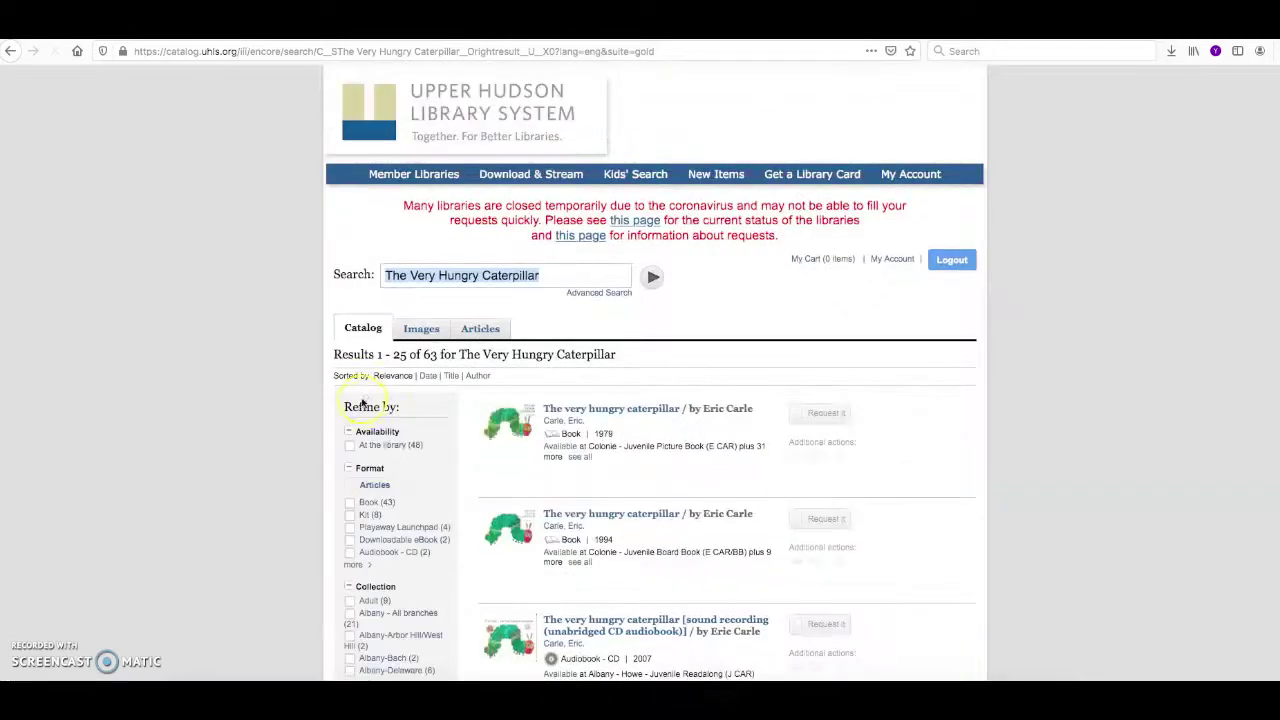
left_click(388, 527)
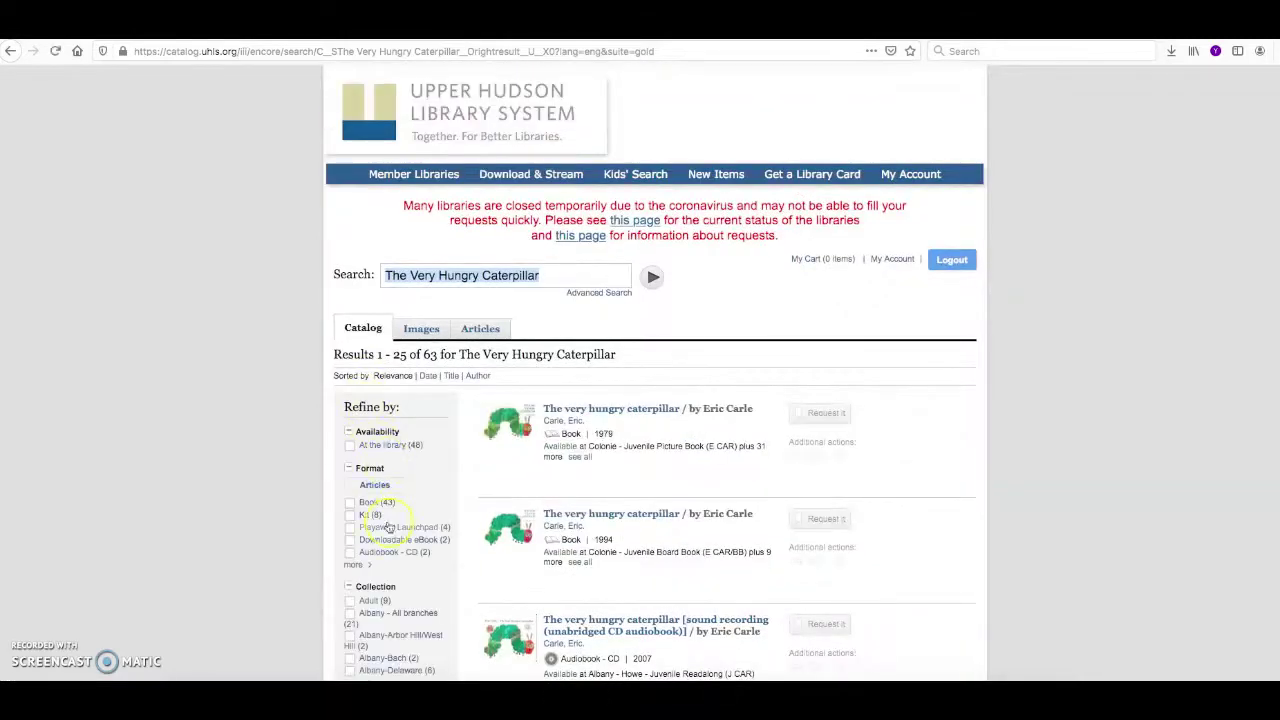
left_click(350, 505)
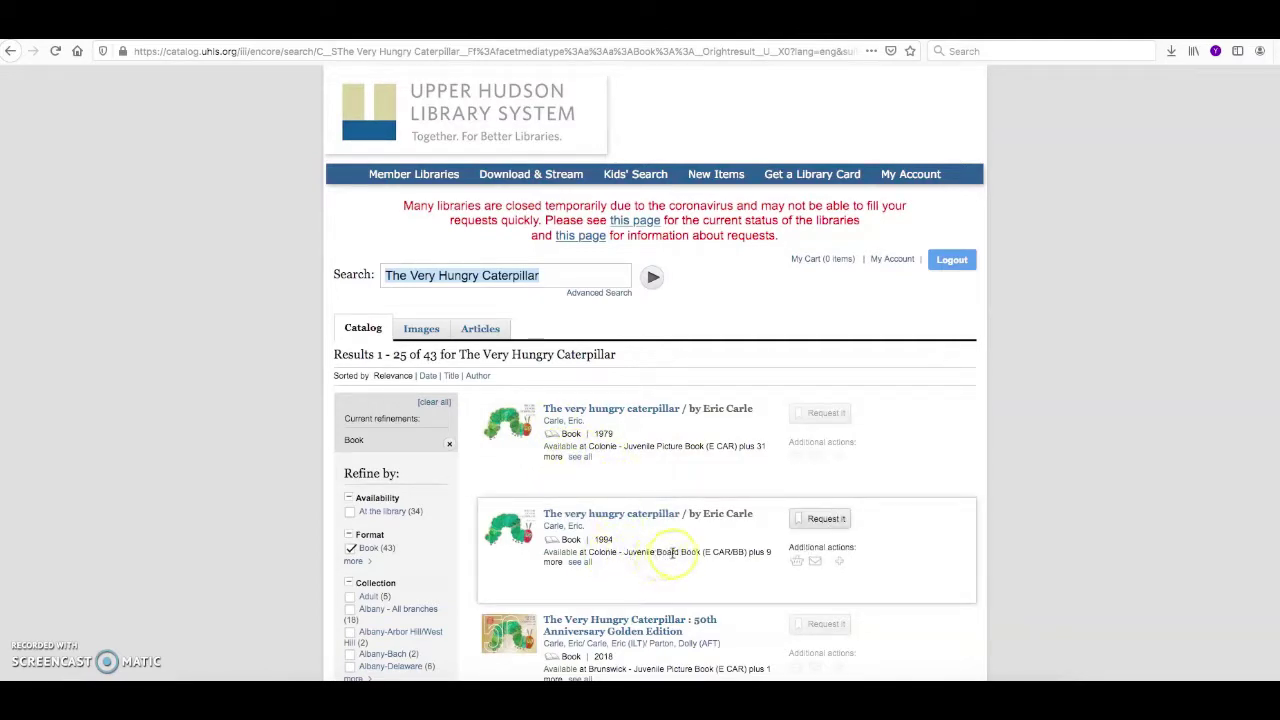
- Request the 1994 edition of The Very Hungry Caterpillar for pickup at North Greenbush Public Library
left_click(819, 519)
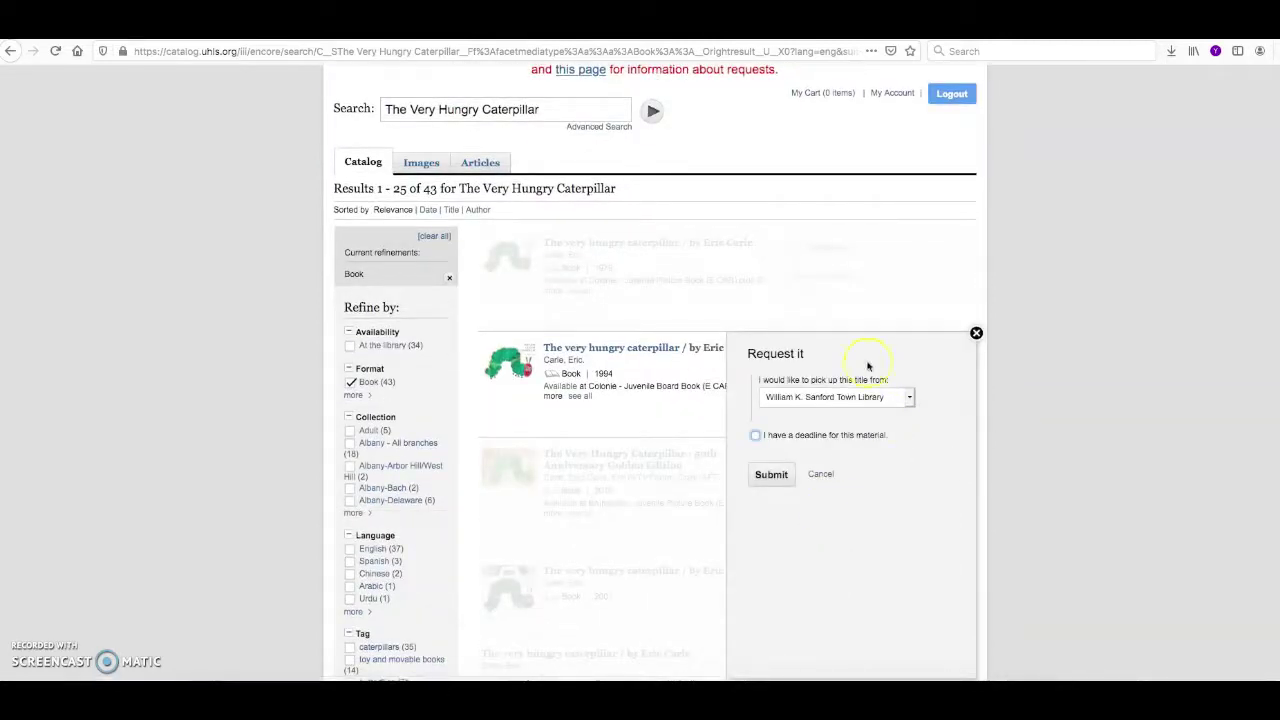
left_click(833, 398)
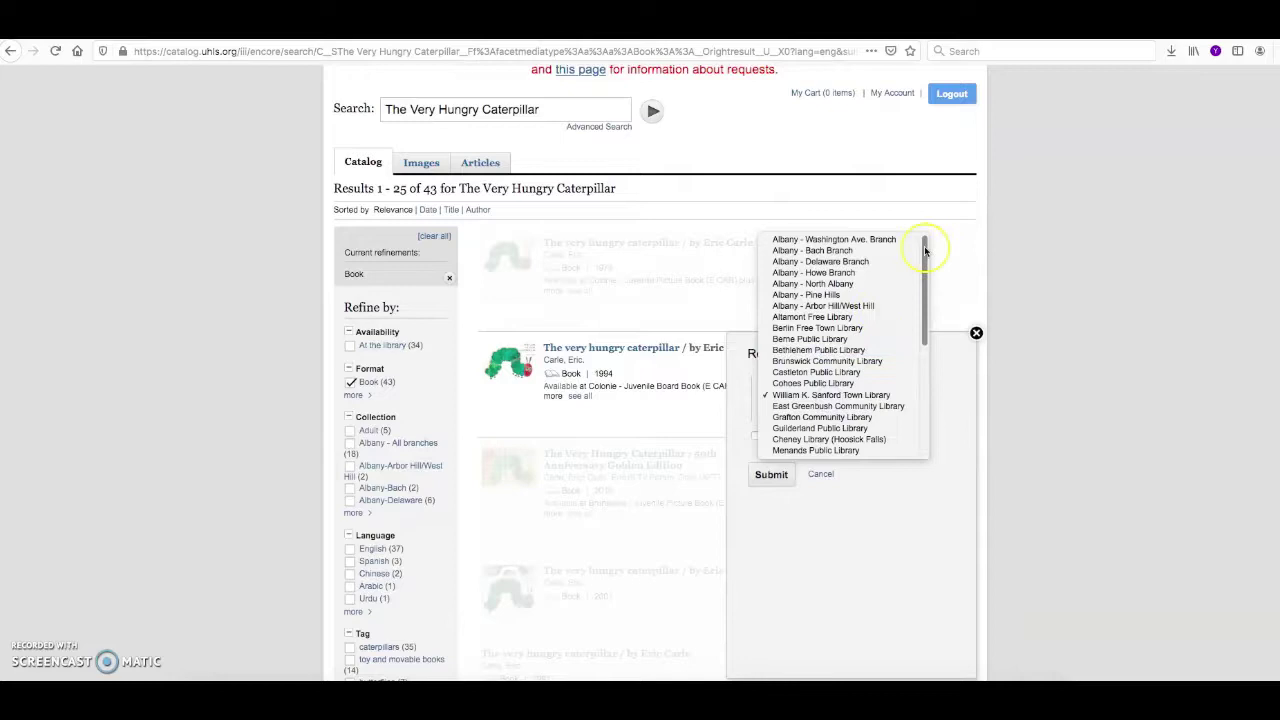
left_click_drag(927, 252, 926, 366)
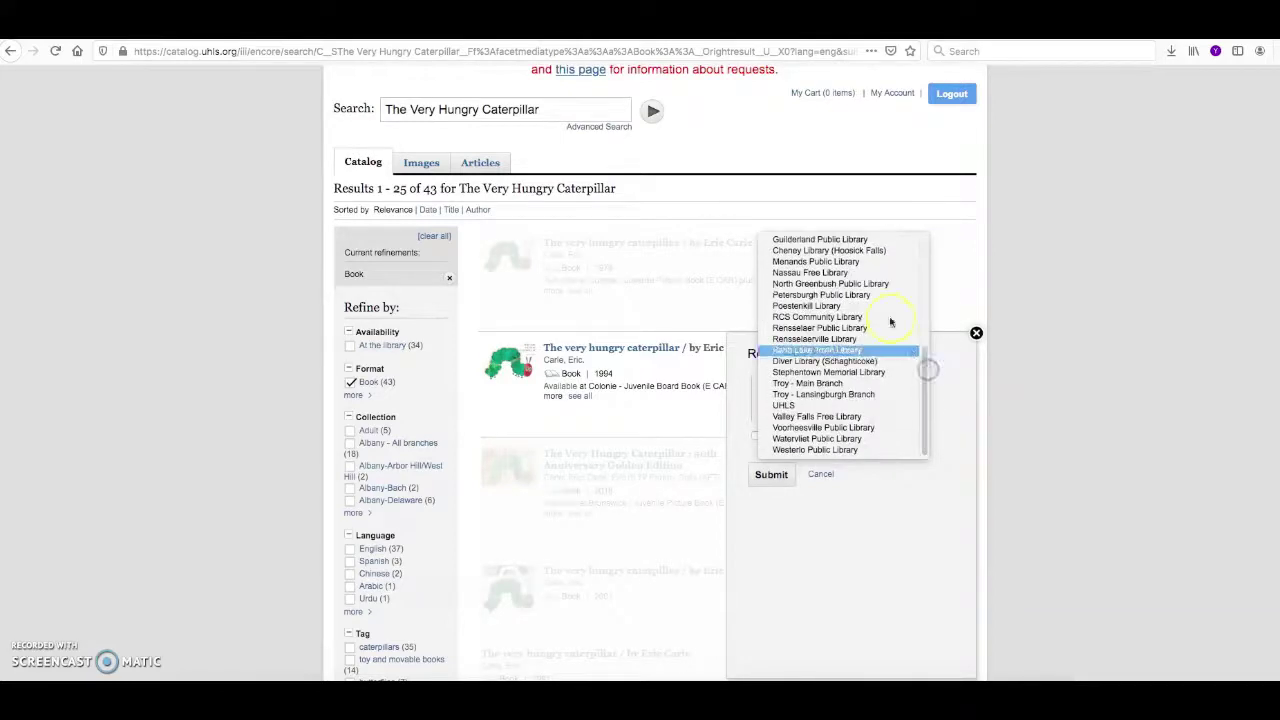
left_click(857, 287)
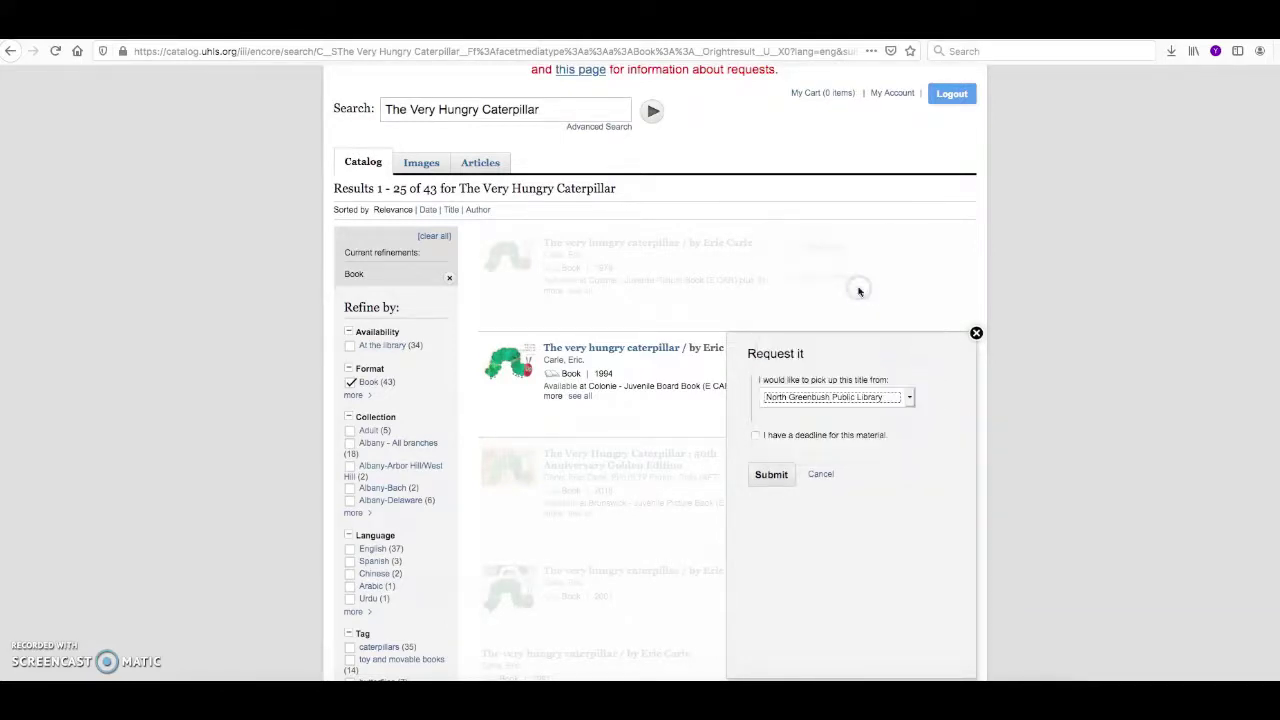
left_click(771, 484)
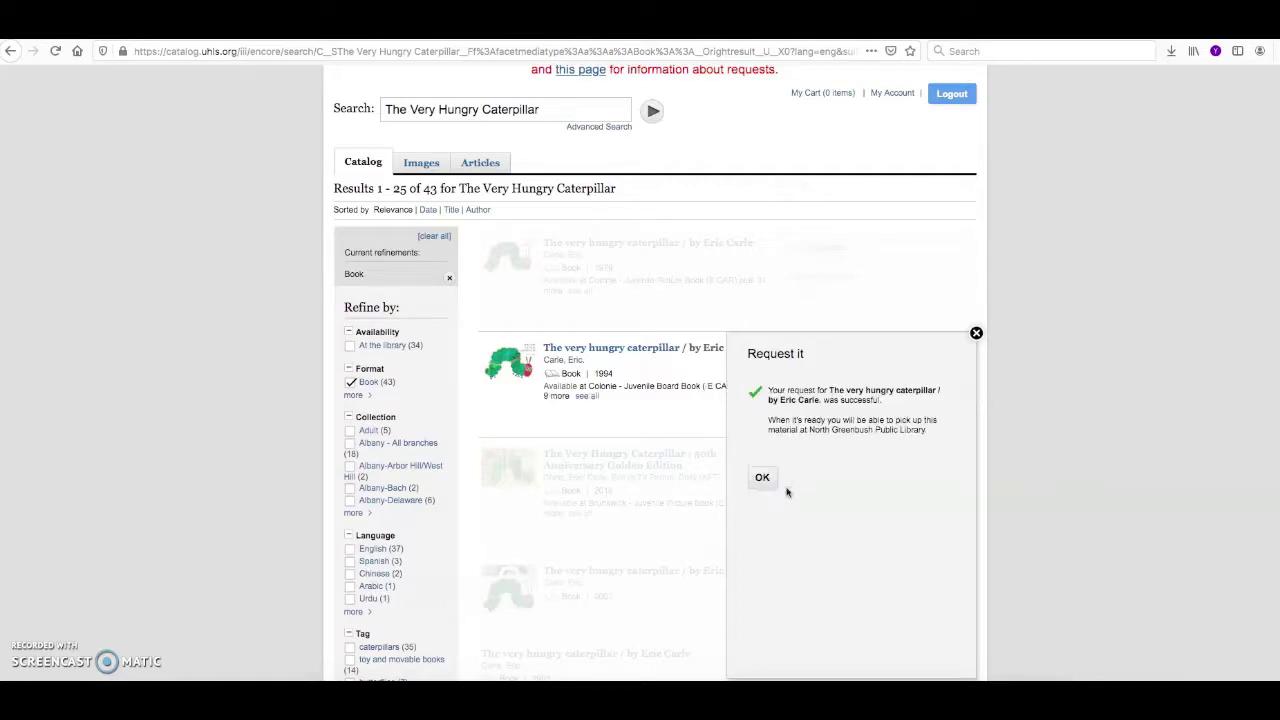
left_click(770, 483)
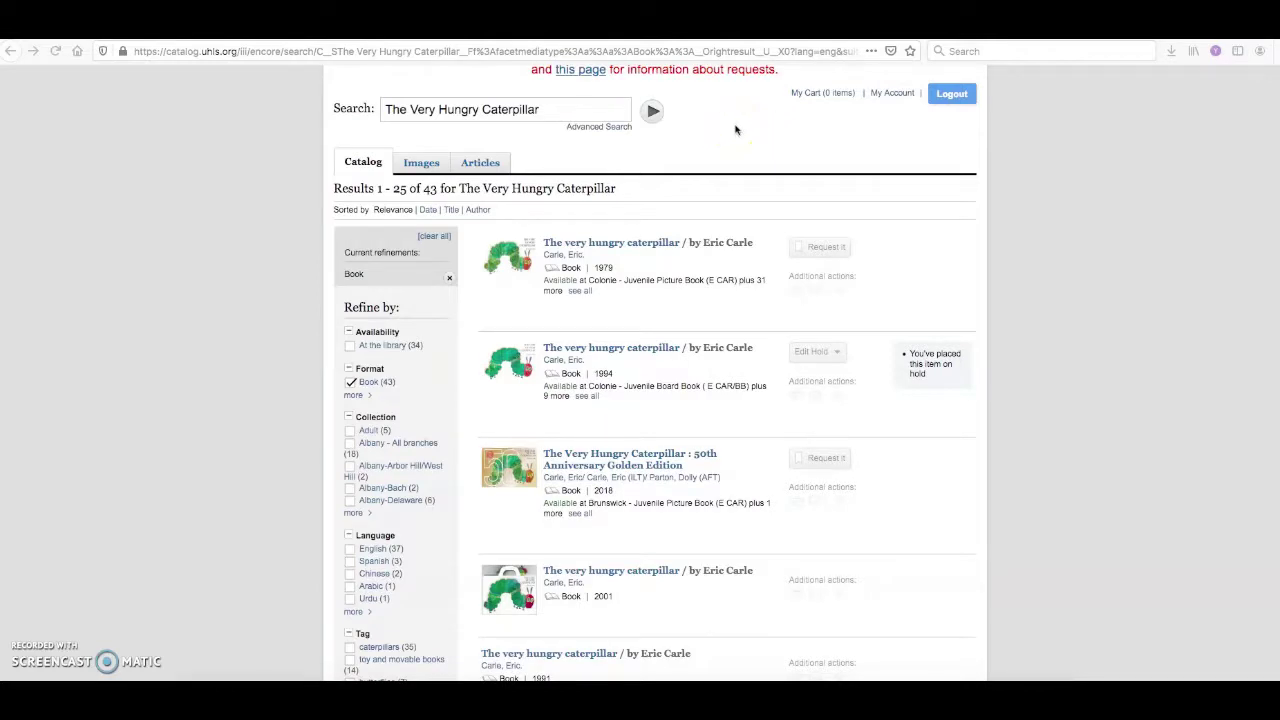
- Open the advanced search and replace the keyword term with a Subject search for "Farm"
scroll(736, 130, "up", 3)
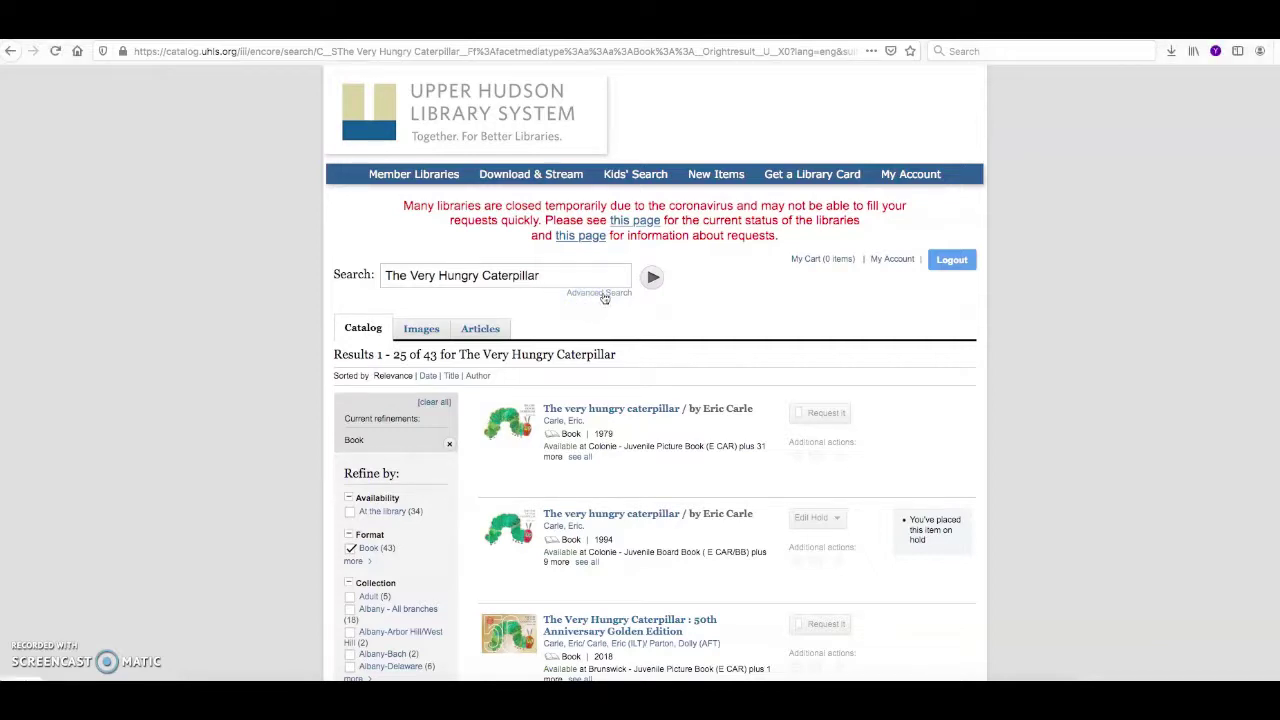
left_click(604, 296)
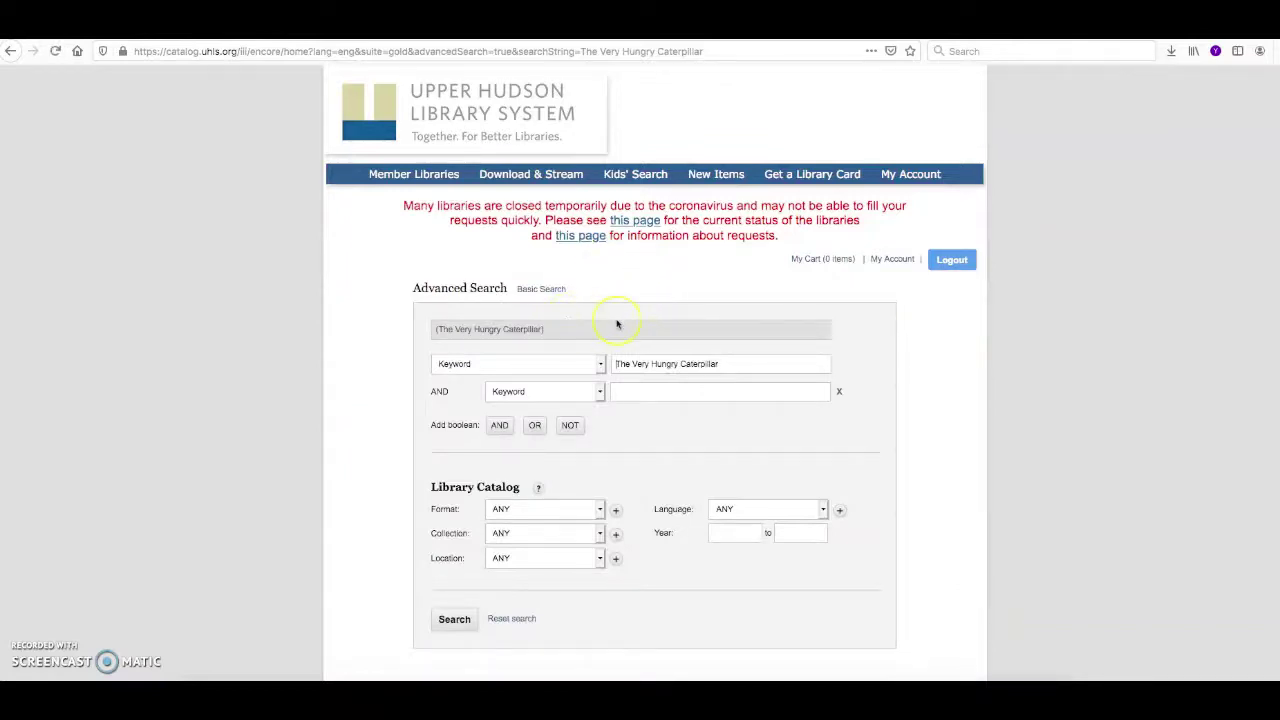
left_click(745, 363)
left_click(597, 363)
left_click(552, 383)
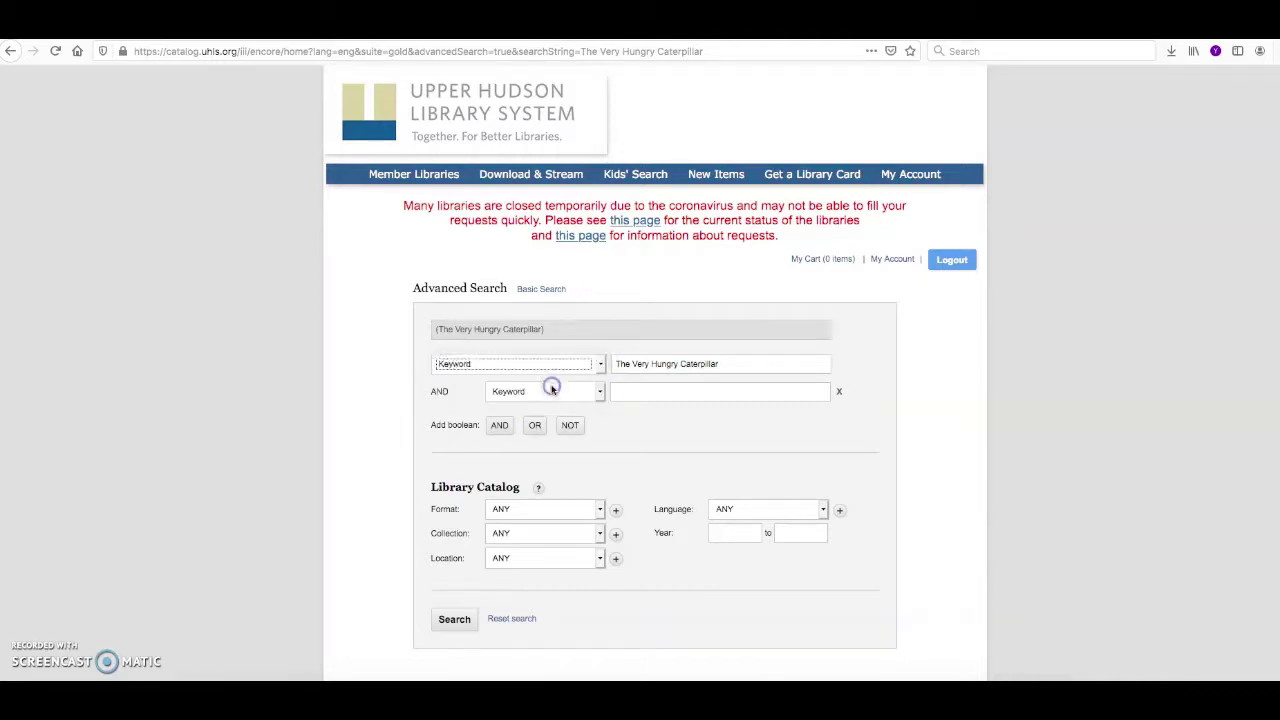
left_click_drag(766, 361, 603, 363)
key("BackSpace")
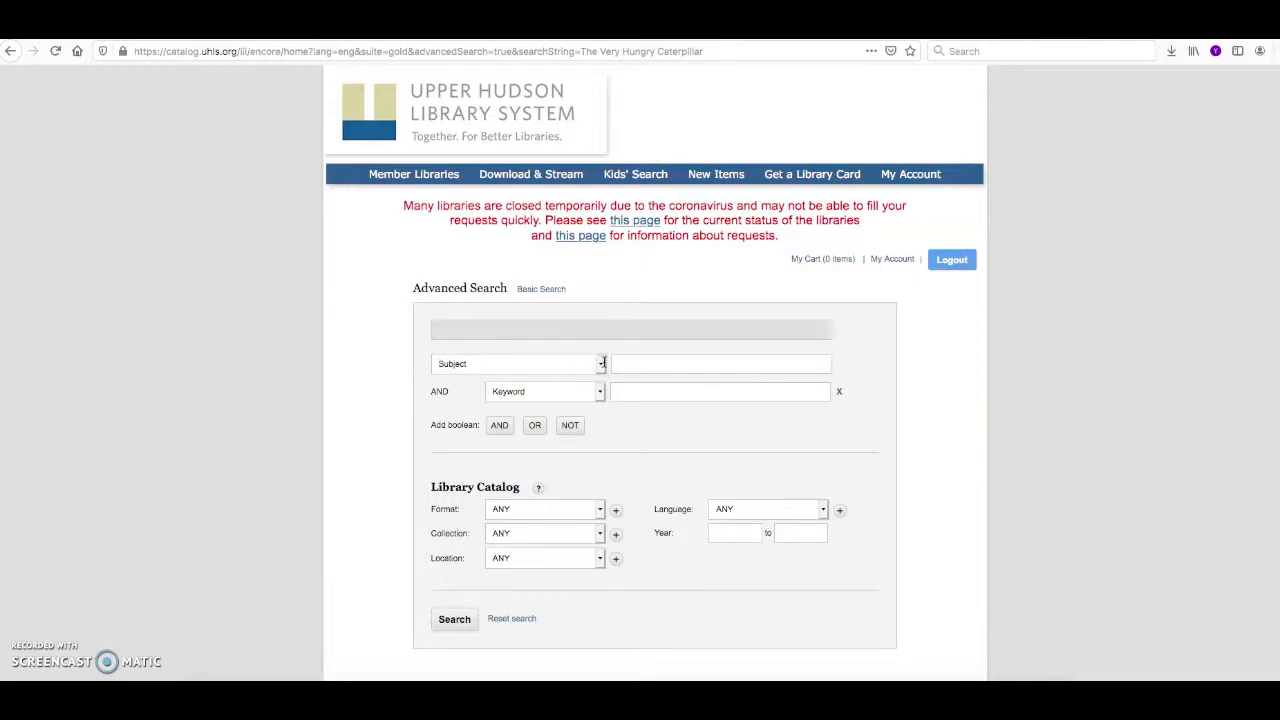
type("Farm")
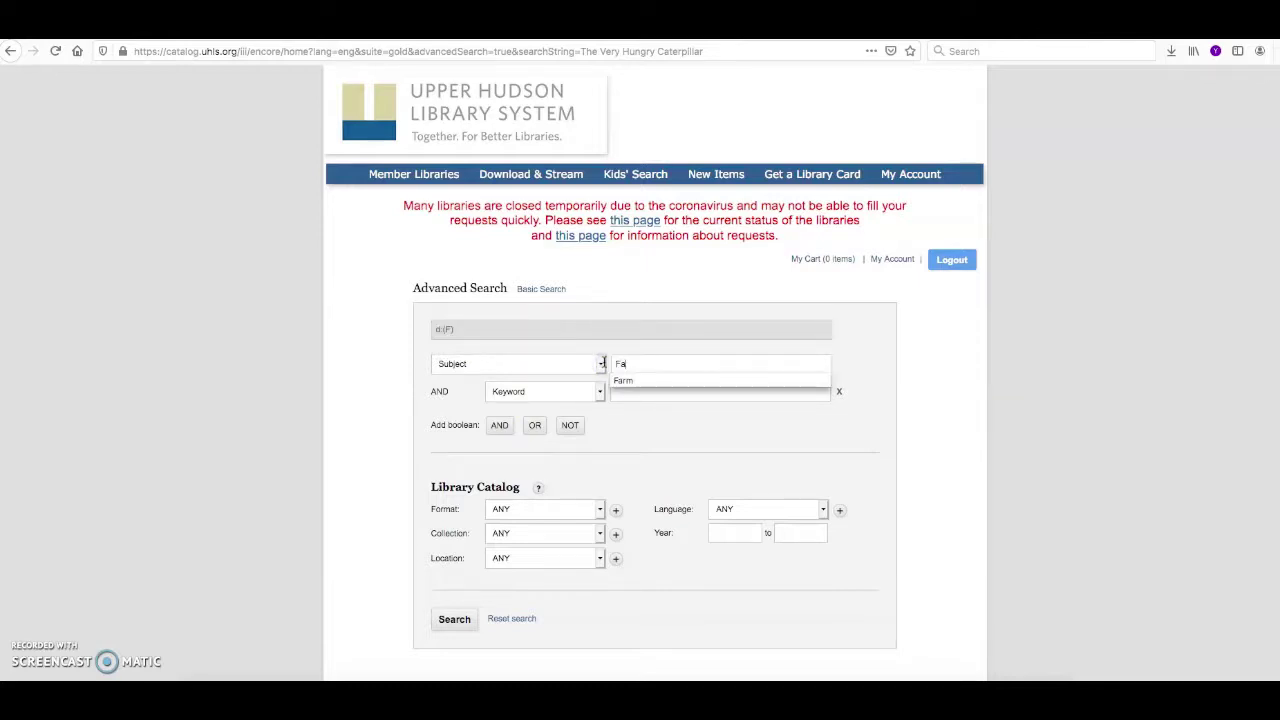
left_click(654, 366)
left_click(642, 382)
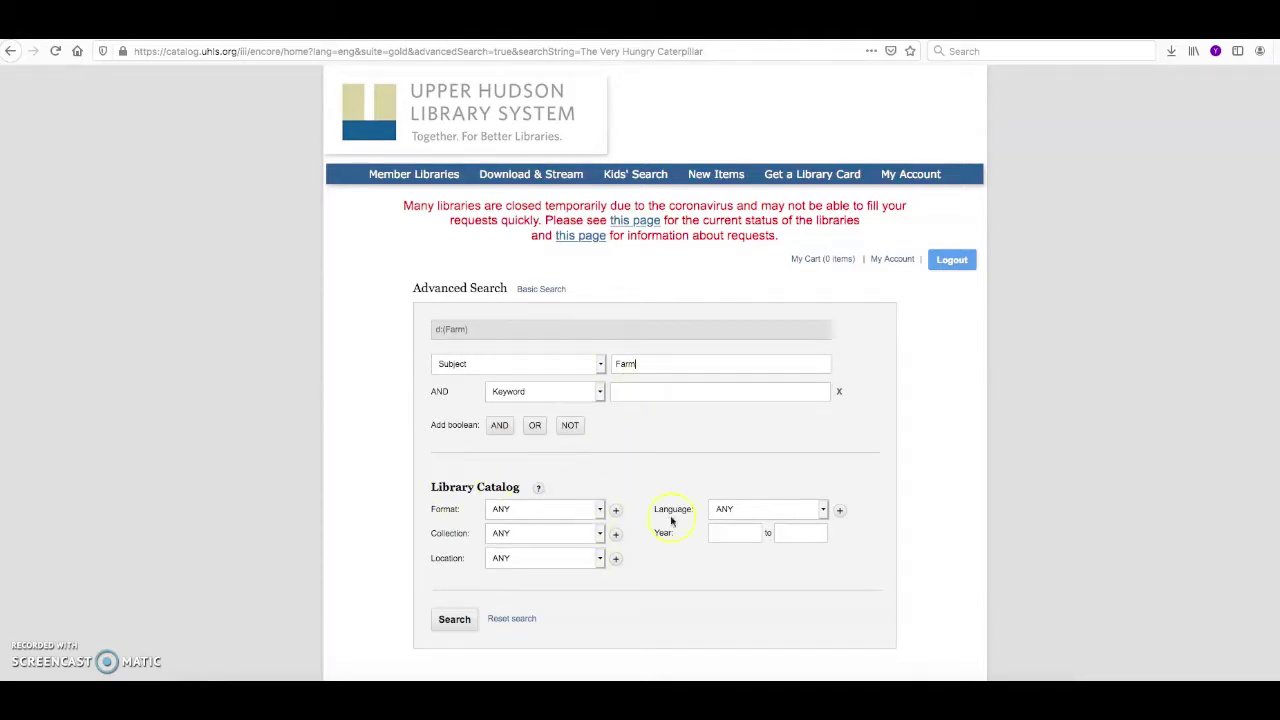
- Limit the advanced search to the Juvenile collection and run it
left_click(600, 533)
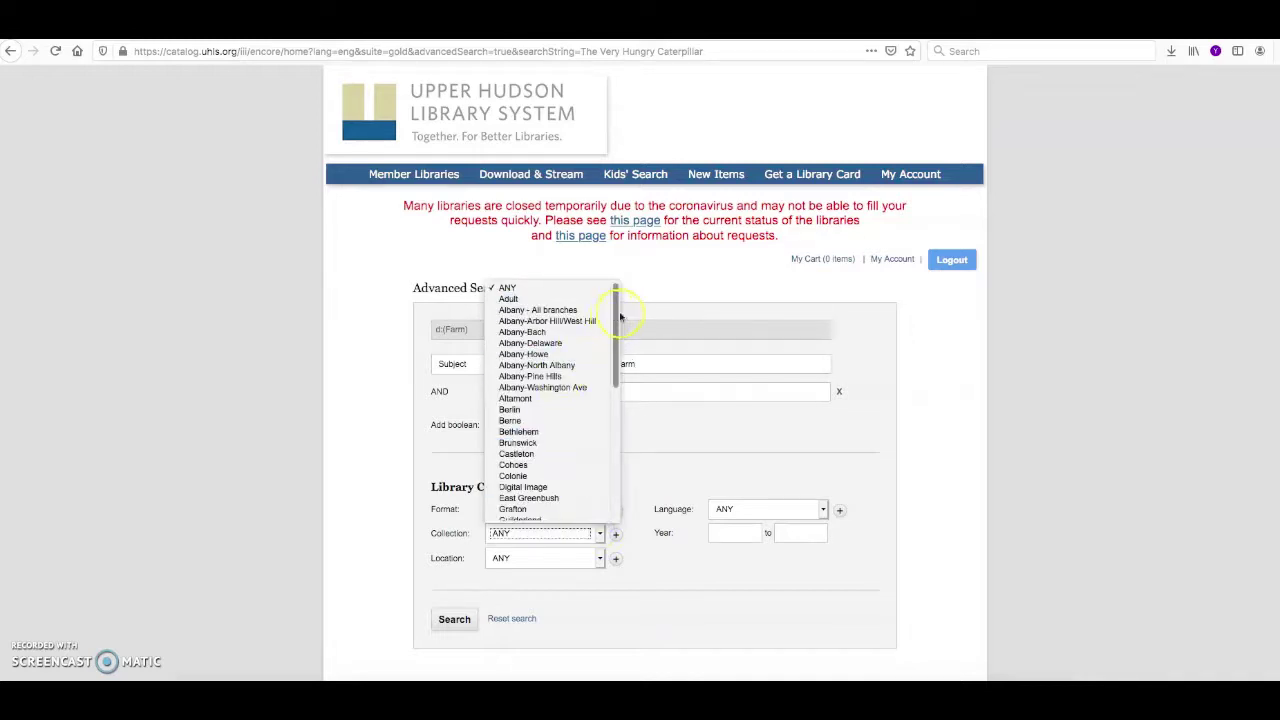
left_click_drag(617, 315, 615, 378)
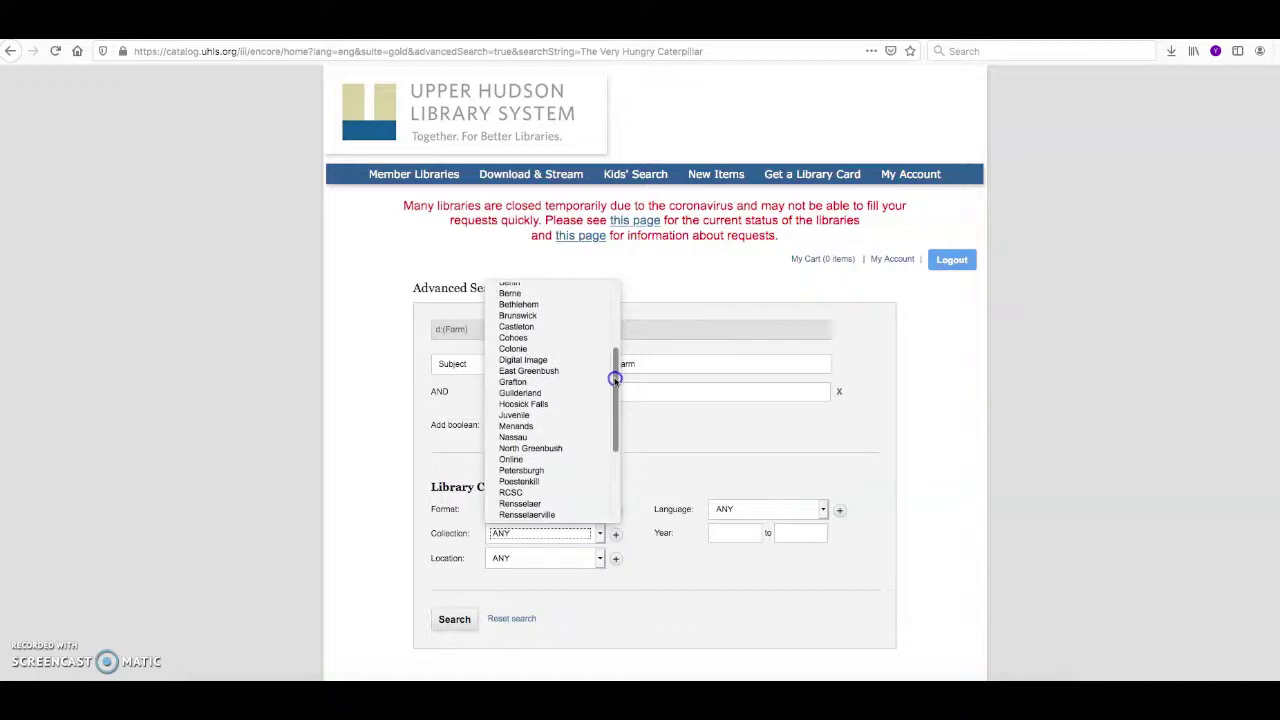
left_click(517, 415)
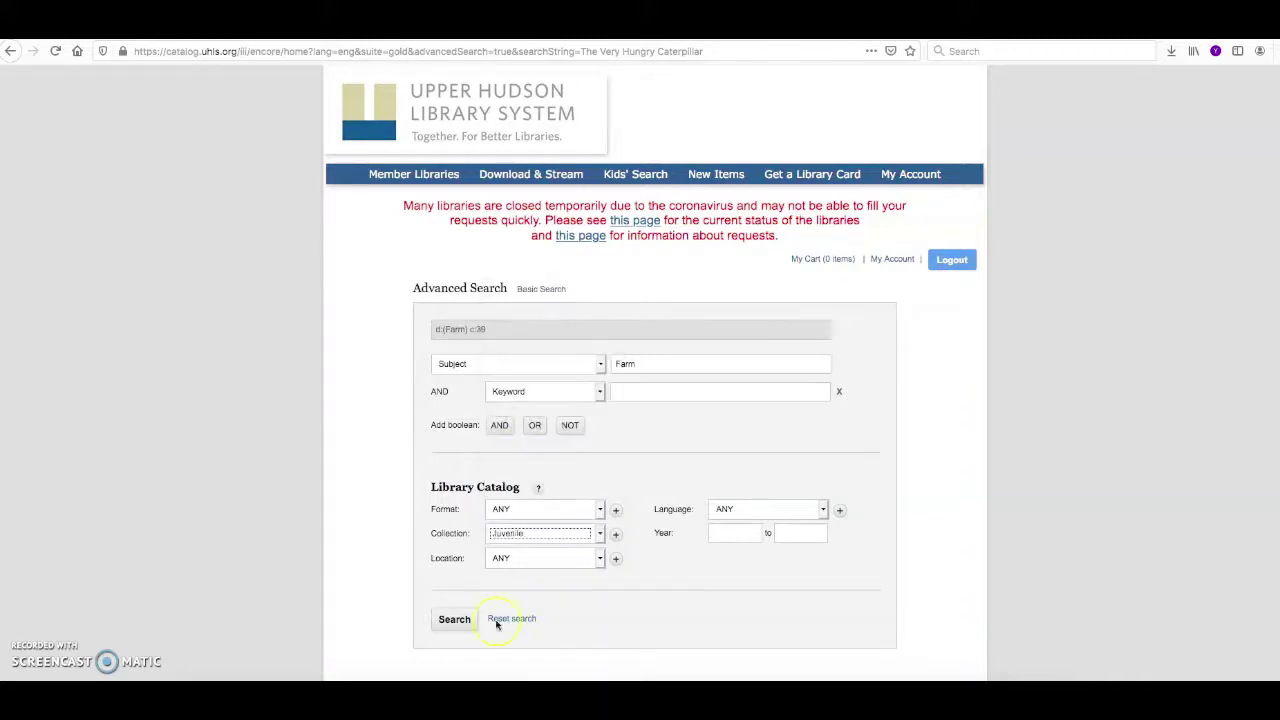
left_click(452, 619)
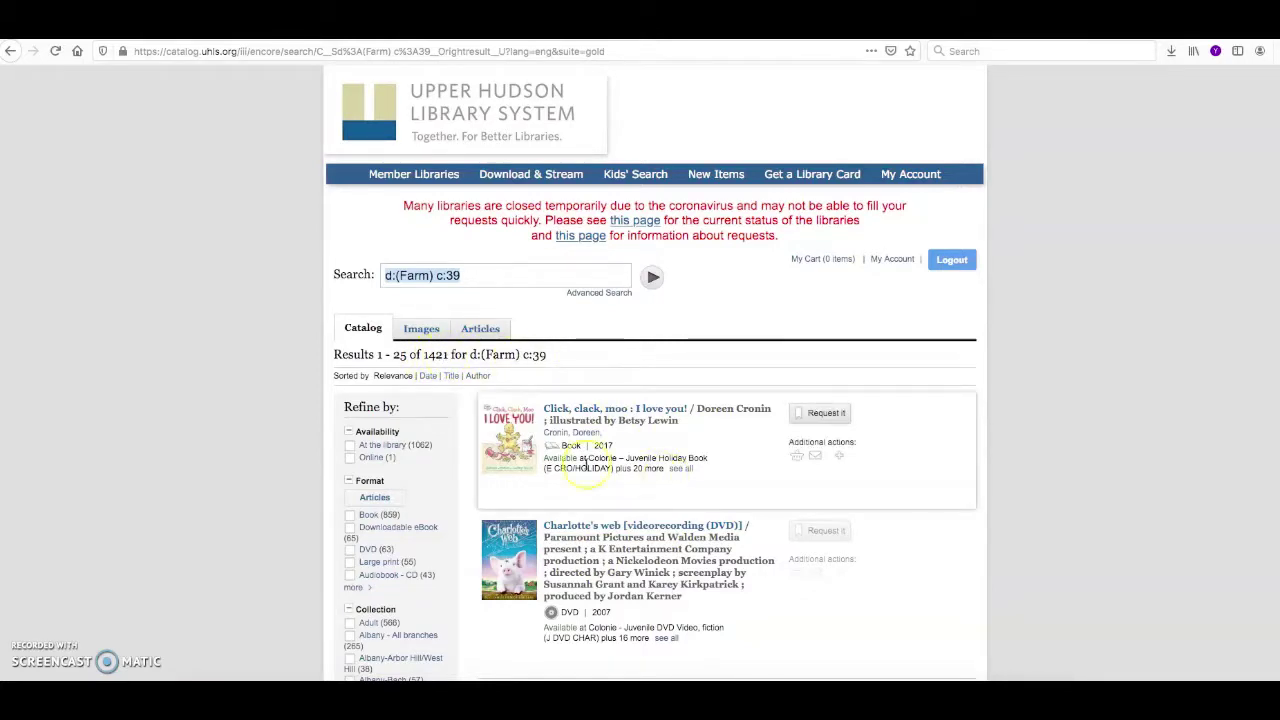
- Find Lambslide by Ann Patchett in the Farm results and request it for pickup at North Greenbush Public Library
scroll(420, 480, "down", 1)
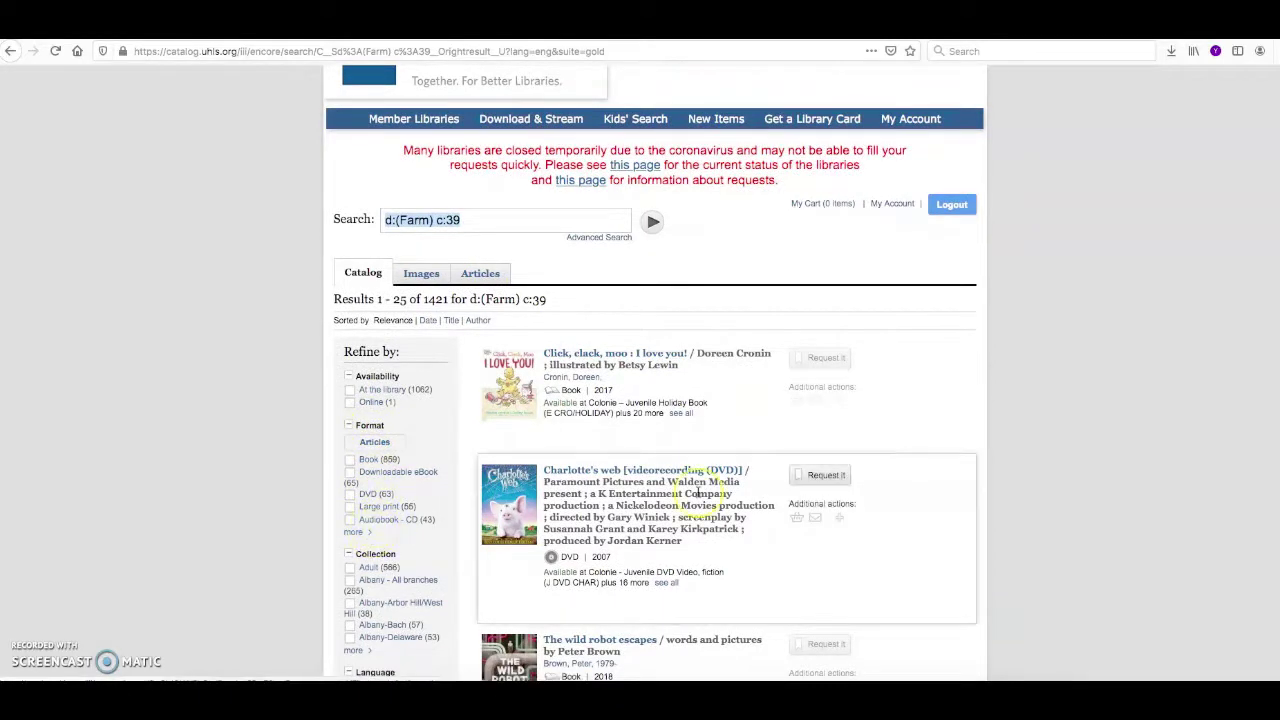
scroll(698, 492, "down", 3)
scroll(698, 492, "down", 5)
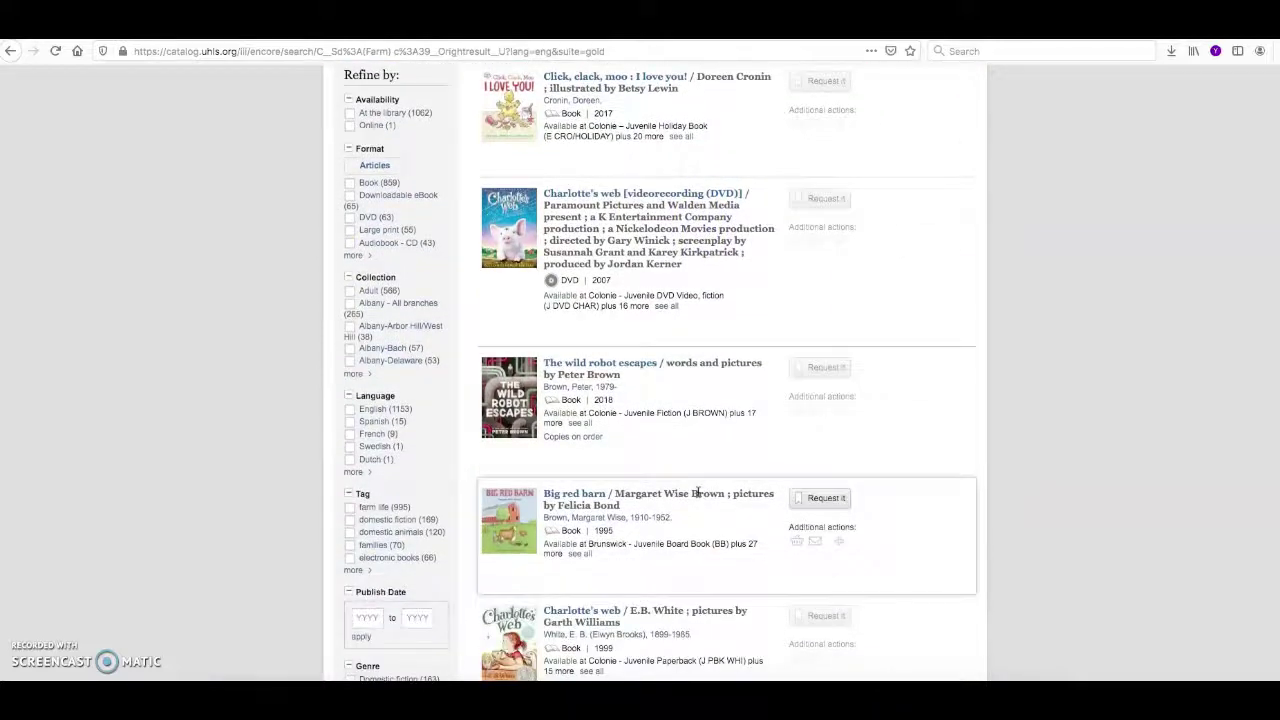
scroll(698, 492, "down", 2)
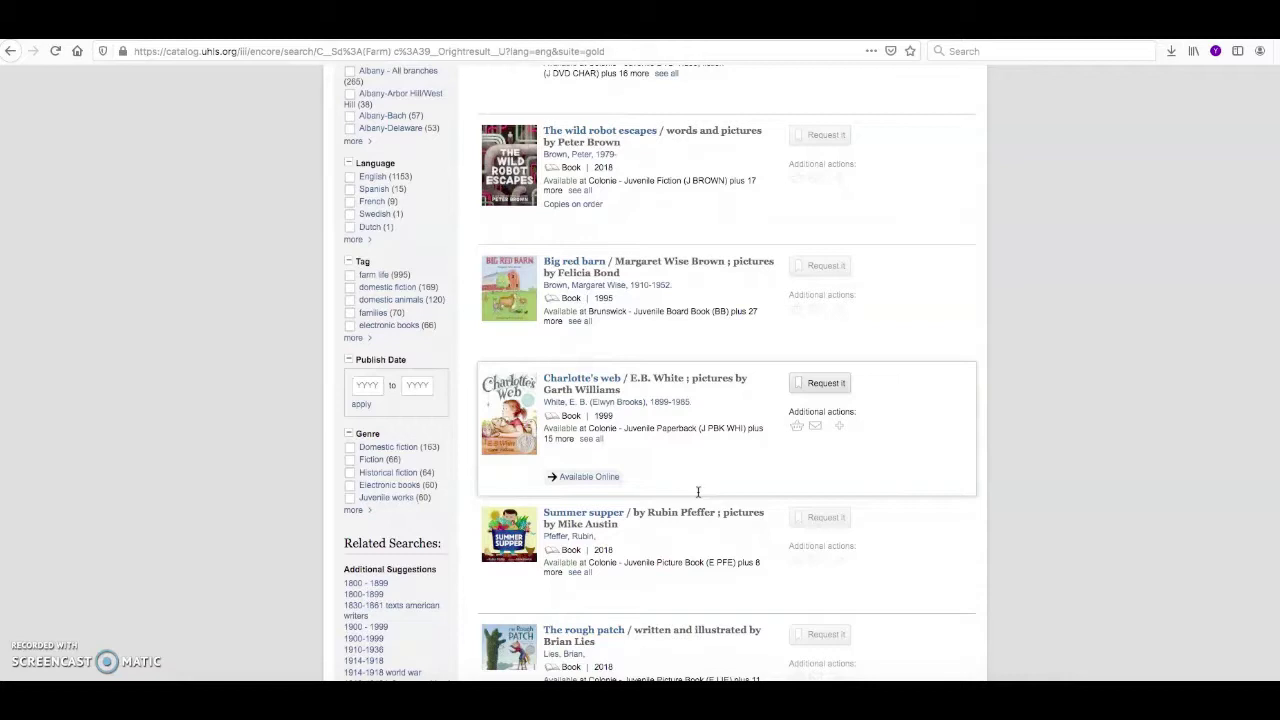
scroll(698, 492, "down", 3)
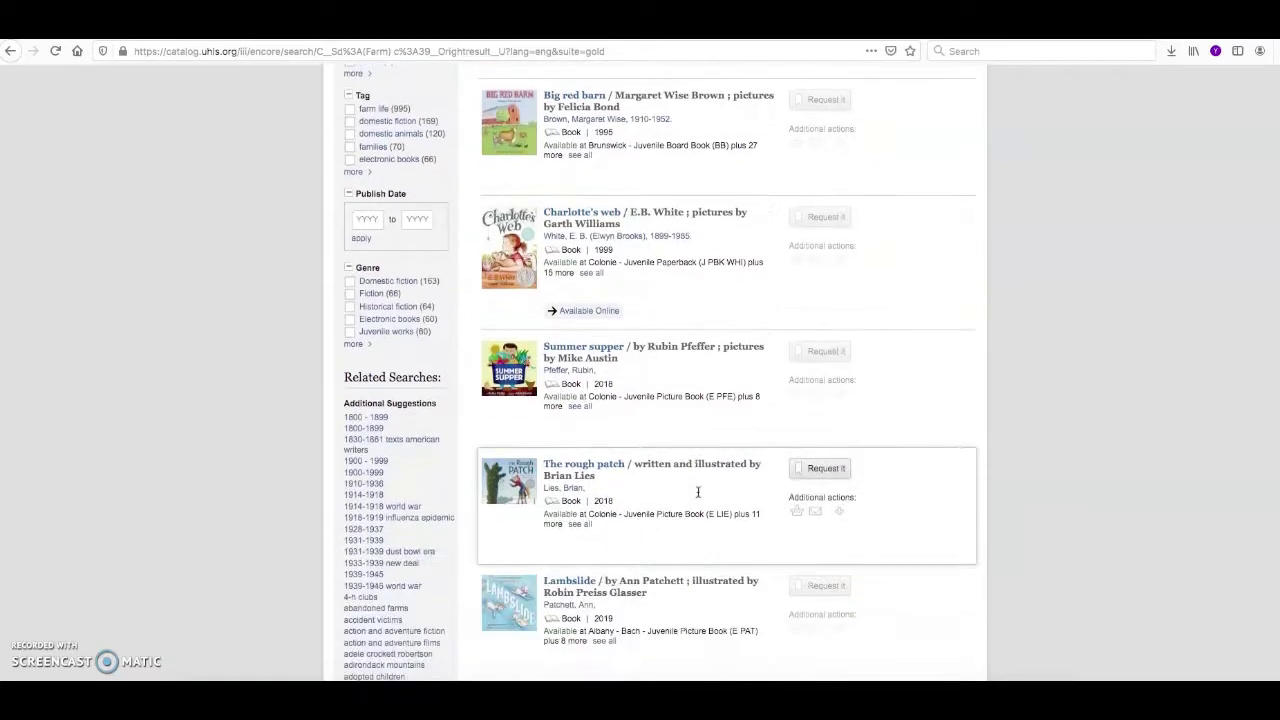
scroll(657, 467, "down", 3)
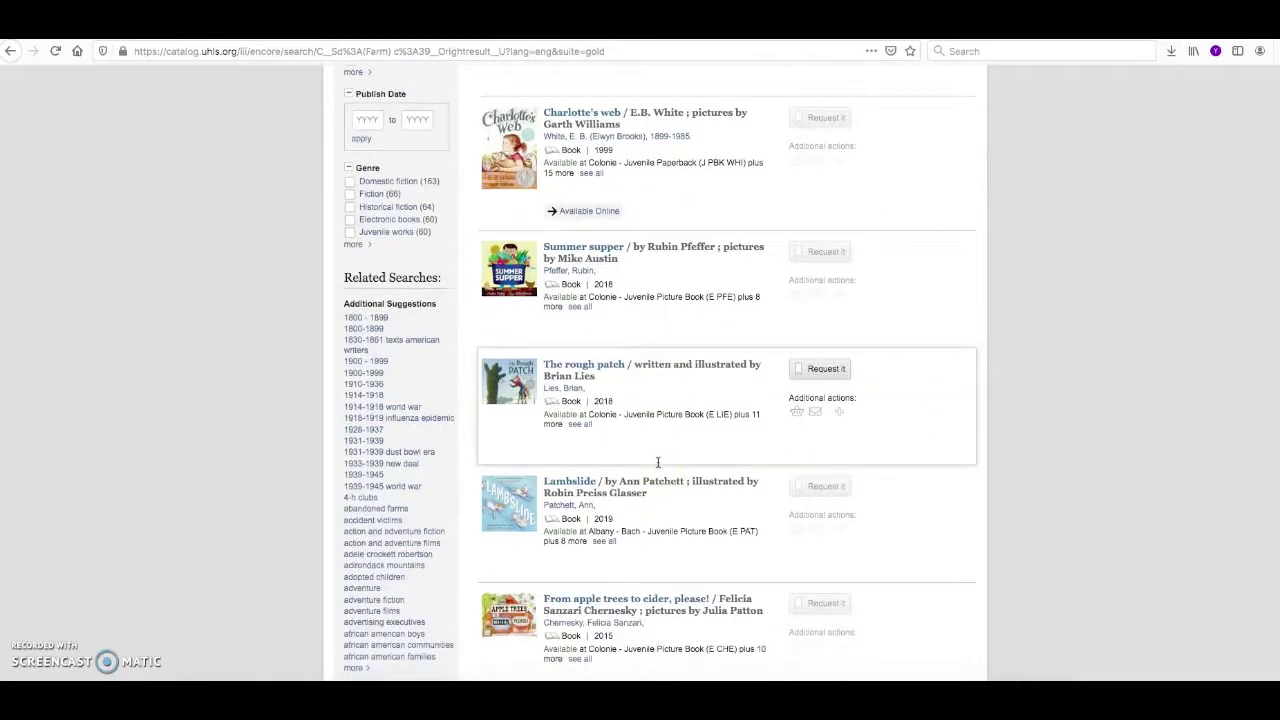
left_click(822, 443)
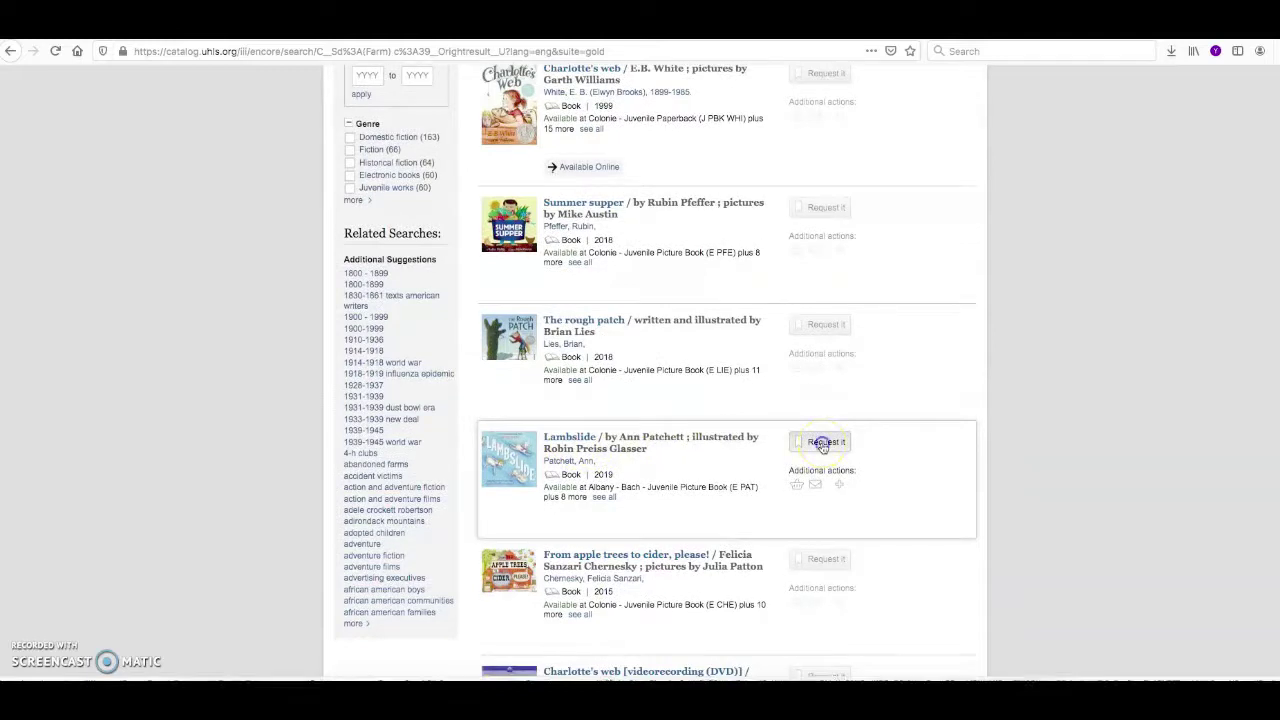
left_click(832, 398)
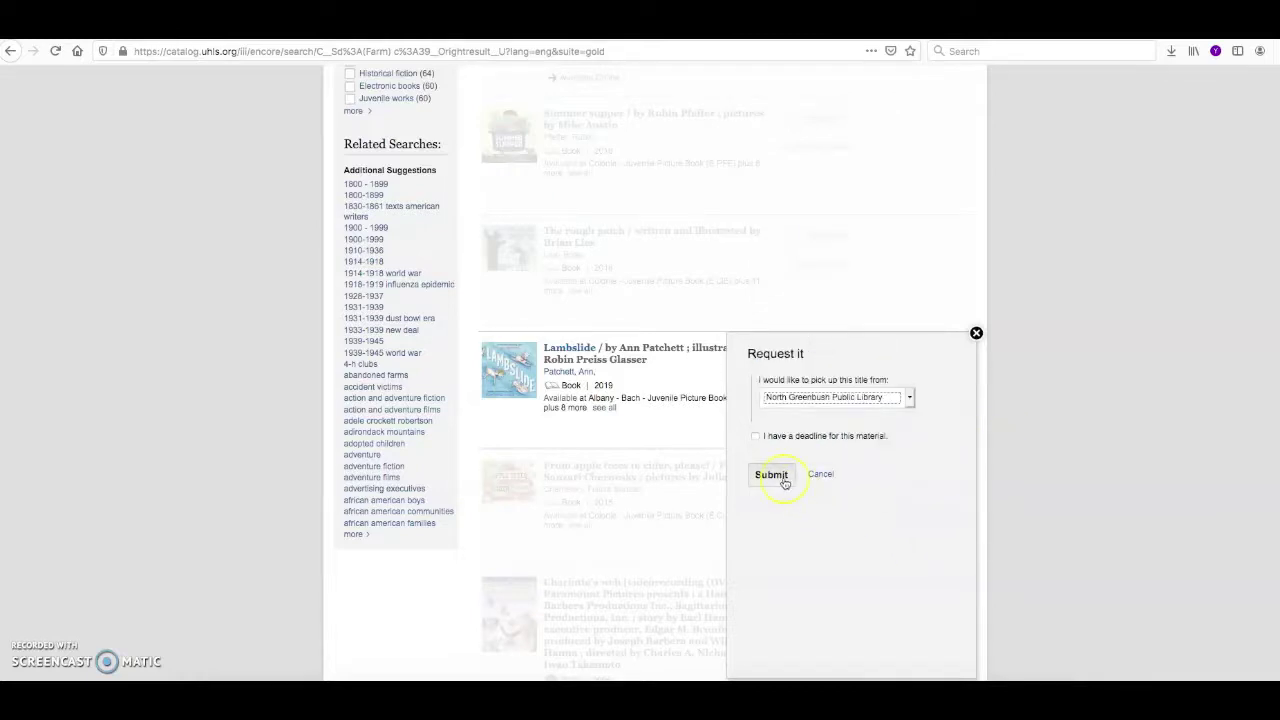
left_click(784, 478)
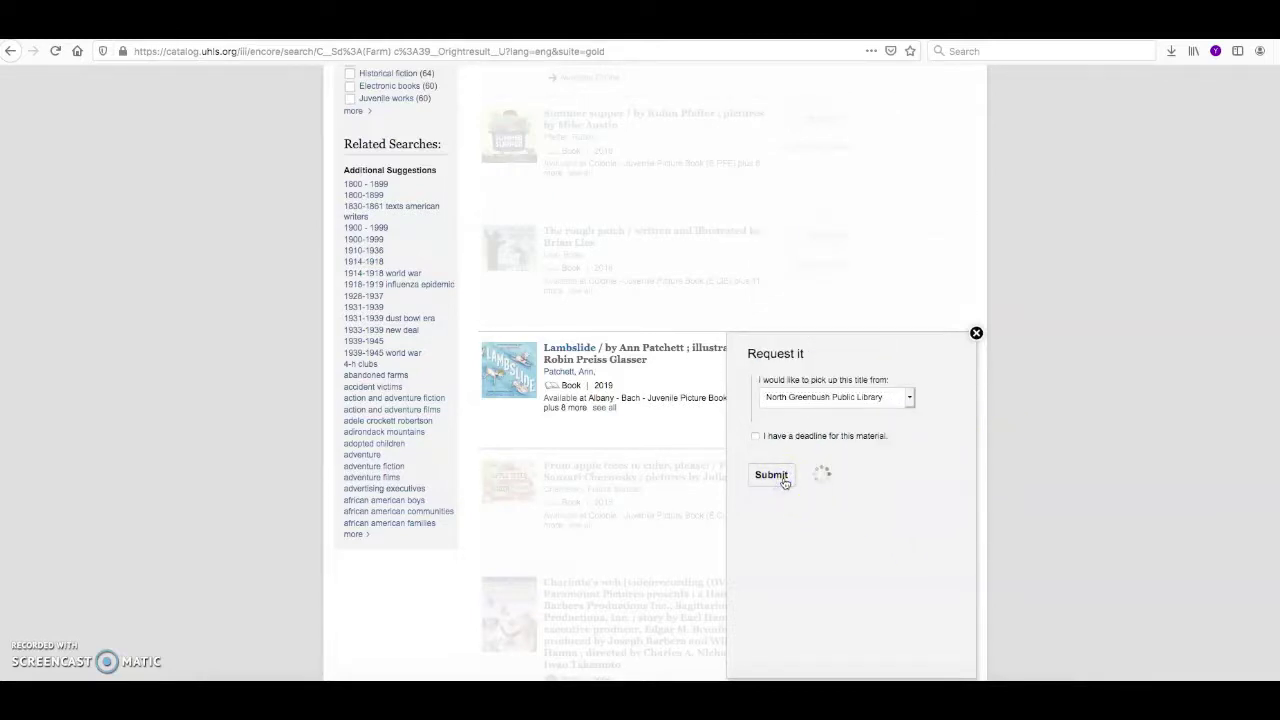
left_click(762, 488)
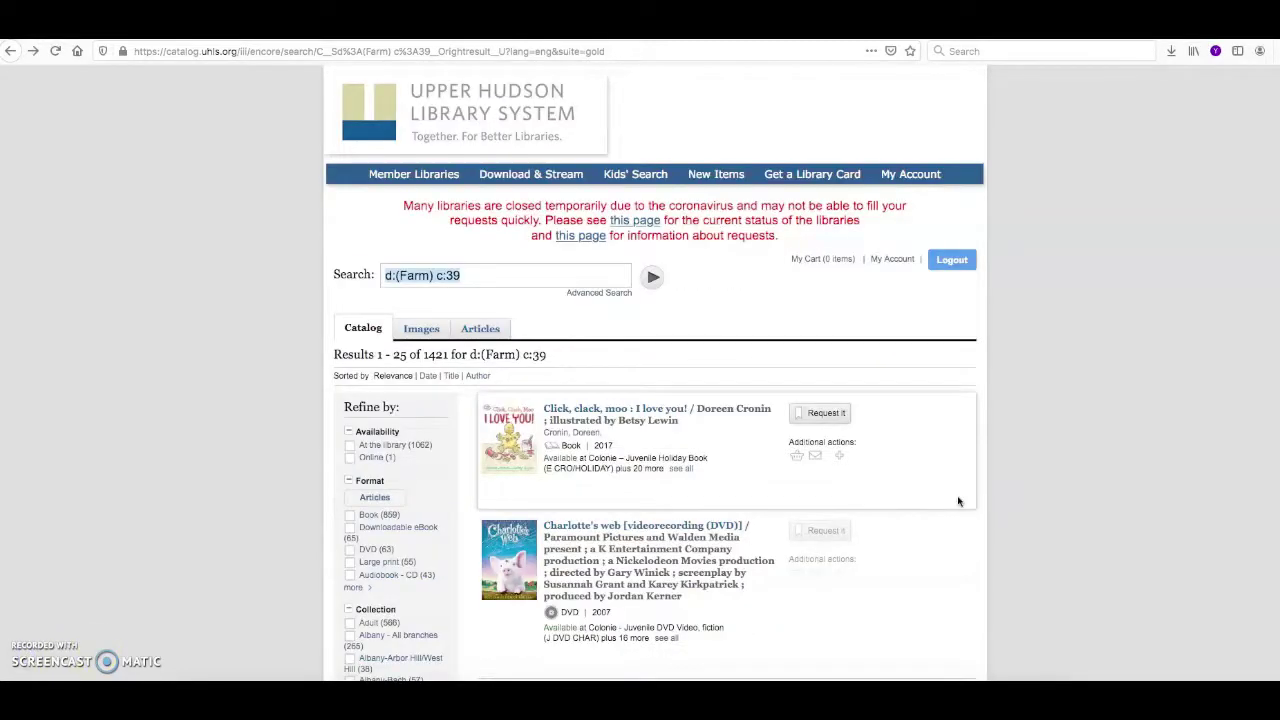
- Open the library account and display its list of holds with their pickup locations
left_click(942, 495)
scroll(941, 494, "down", 1)
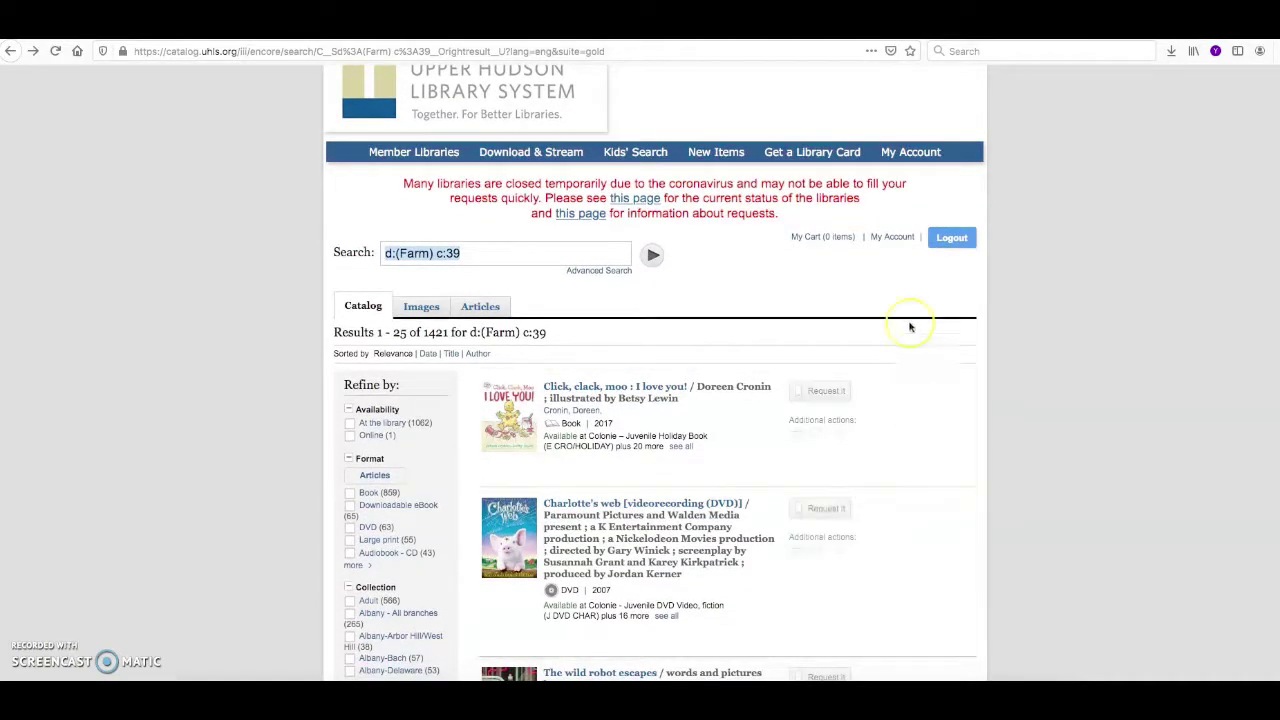
left_click(885, 240)
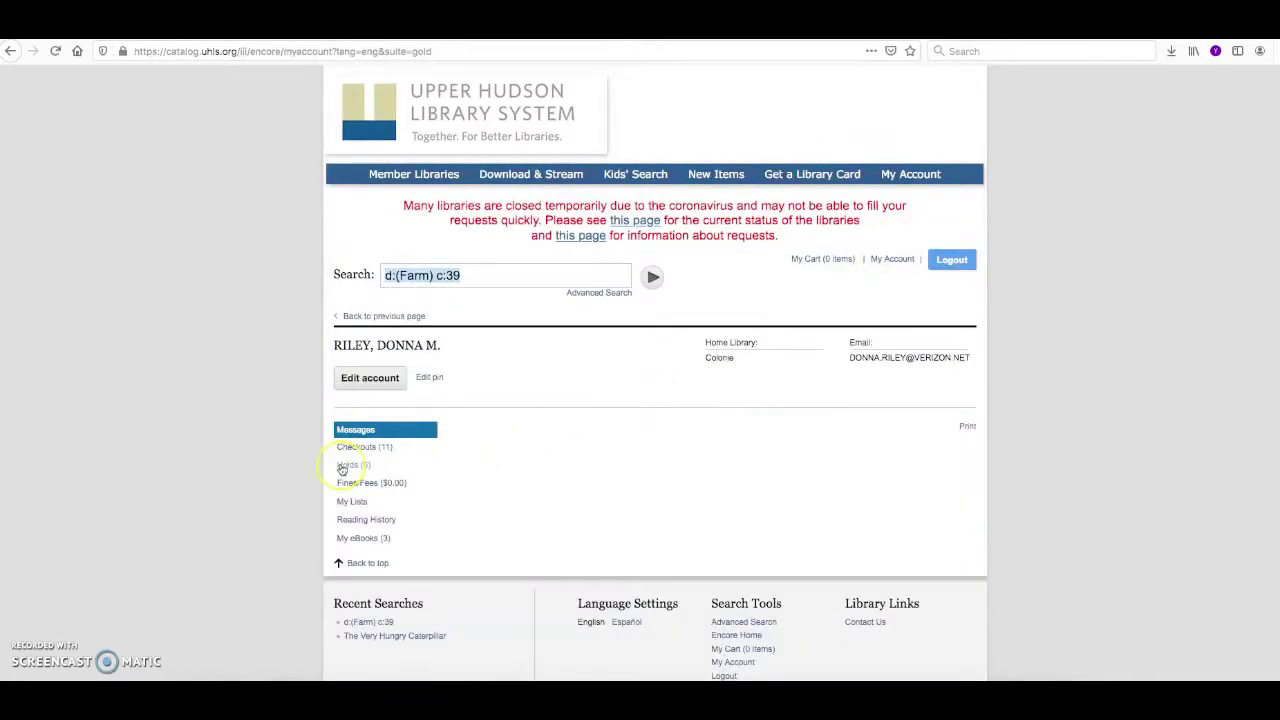
left_click(342, 466)
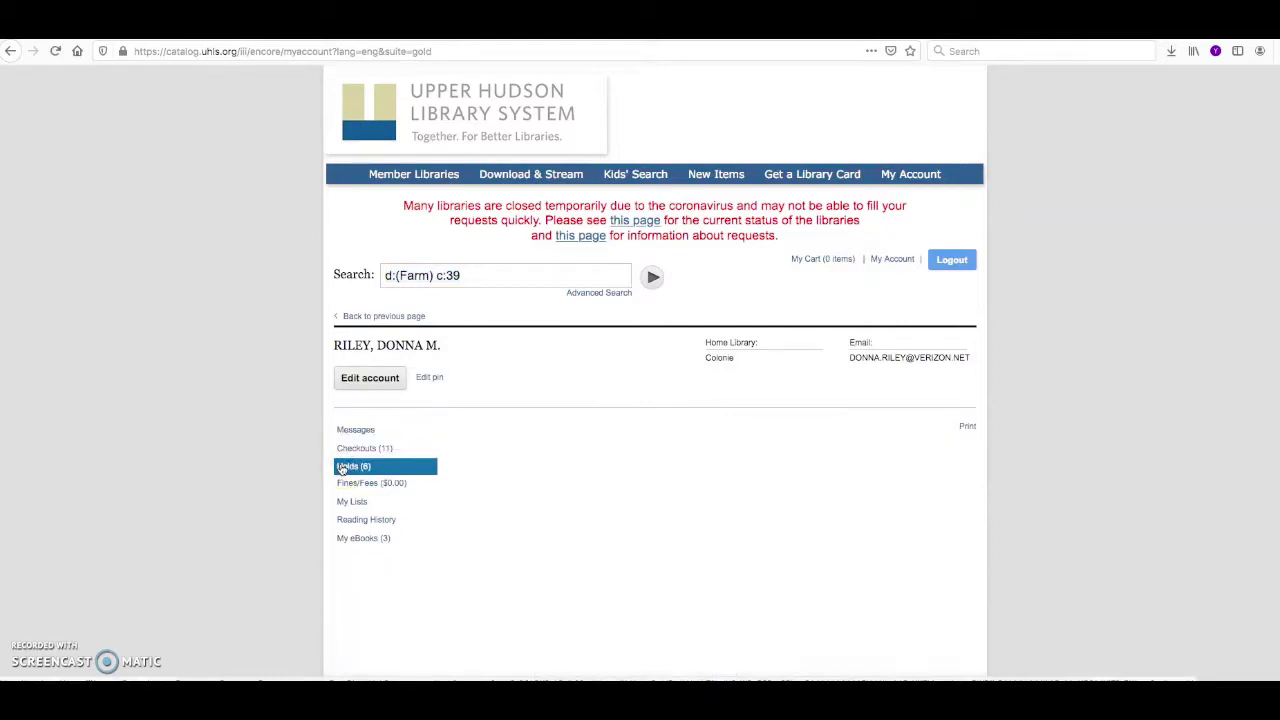
scroll(634, 534, "down", 4)
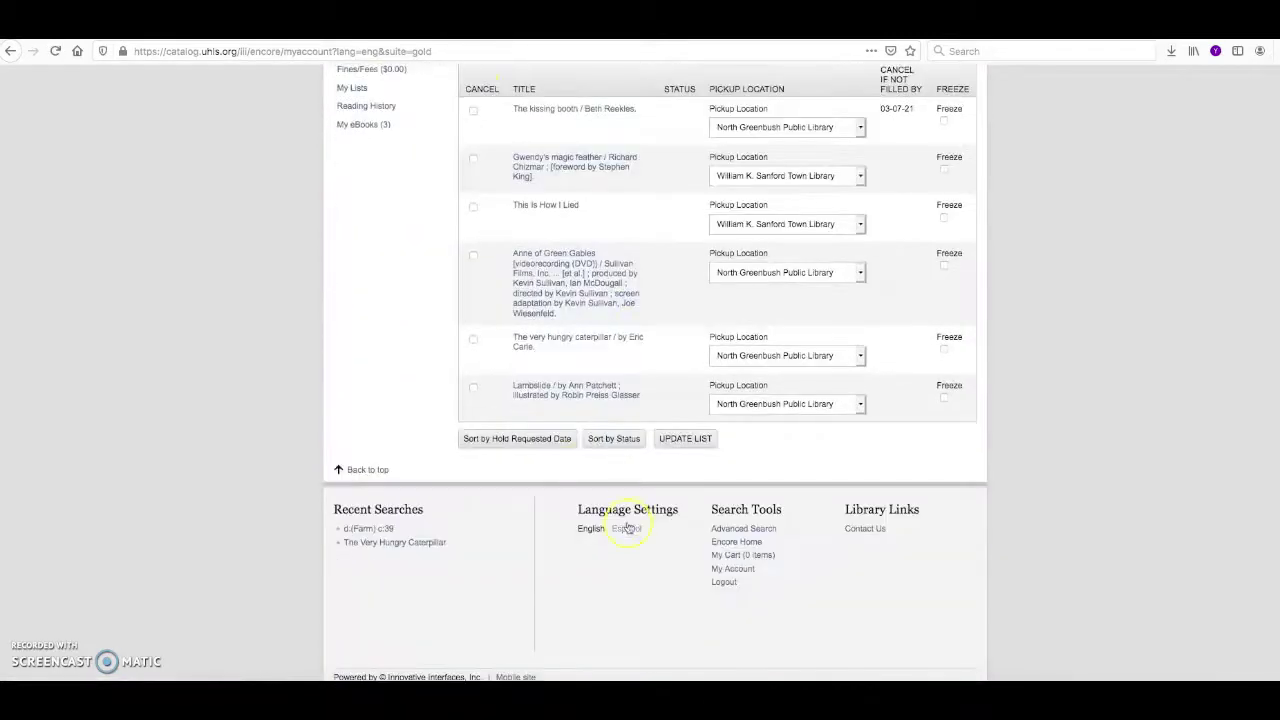
- Cancel the hold on Lambslide, confirm the update, and review the remaining holds
left_click(473, 389)
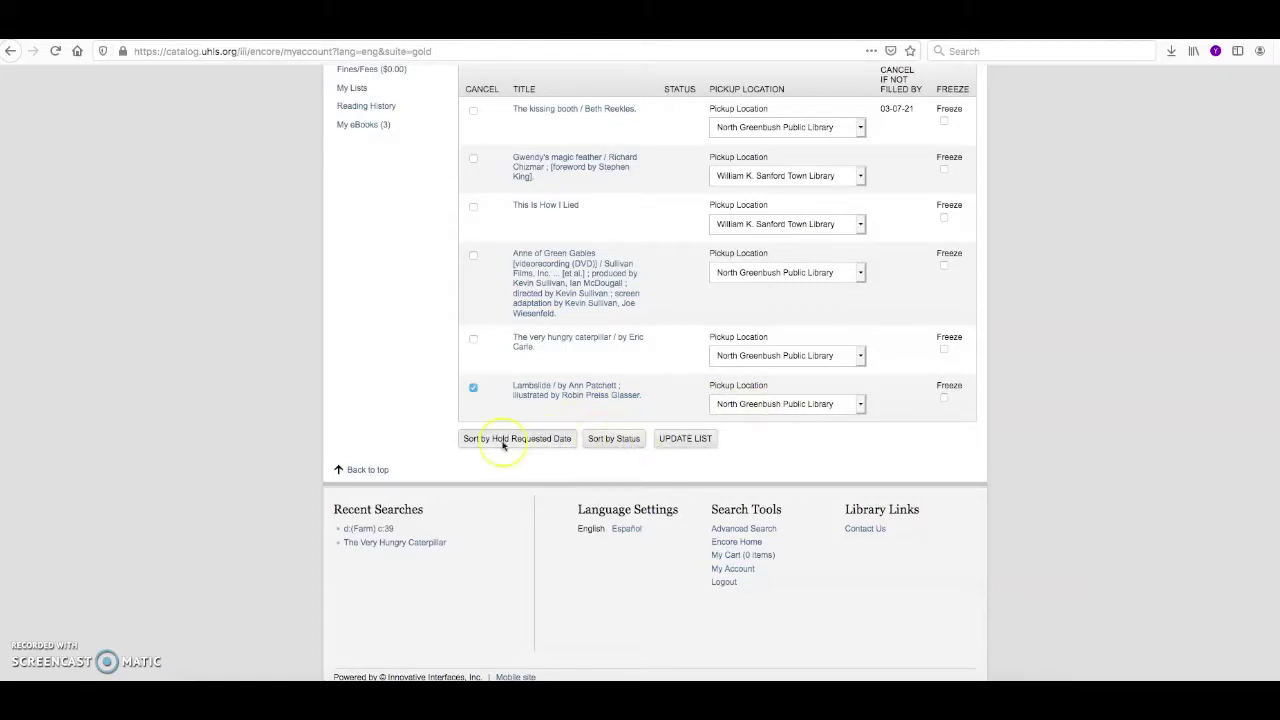
left_click(660, 443)
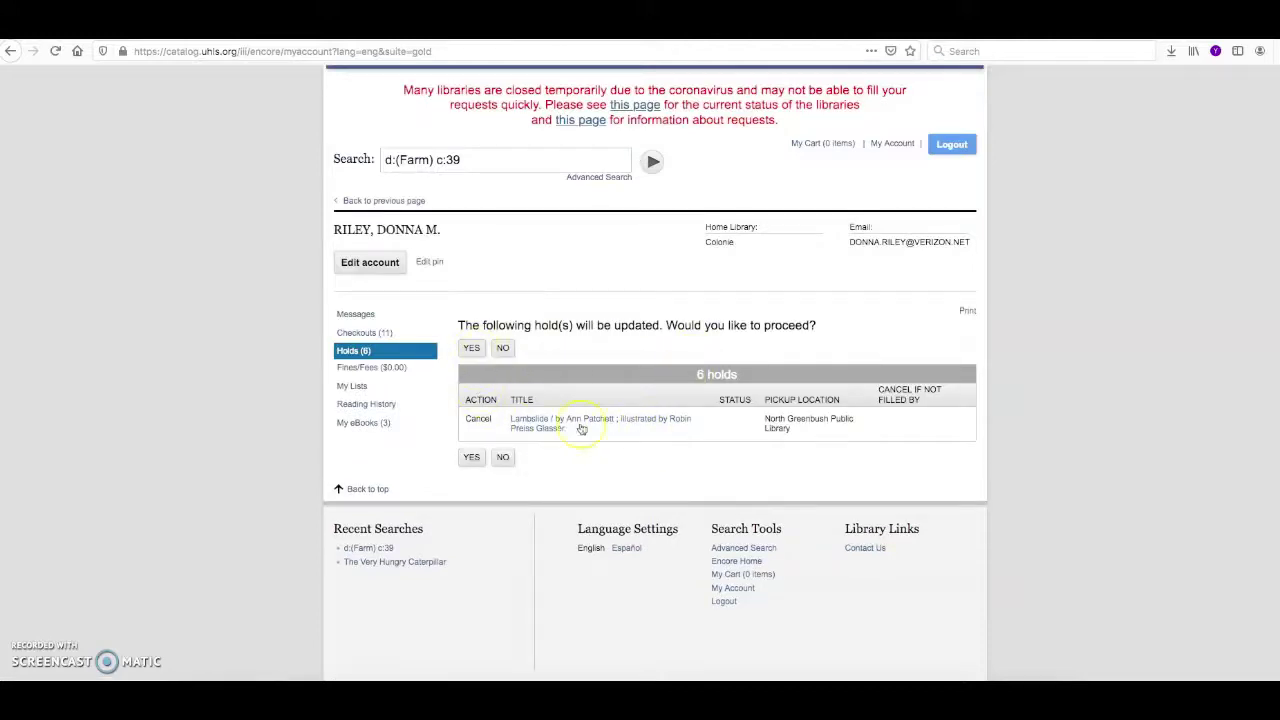
left_click(471, 457)
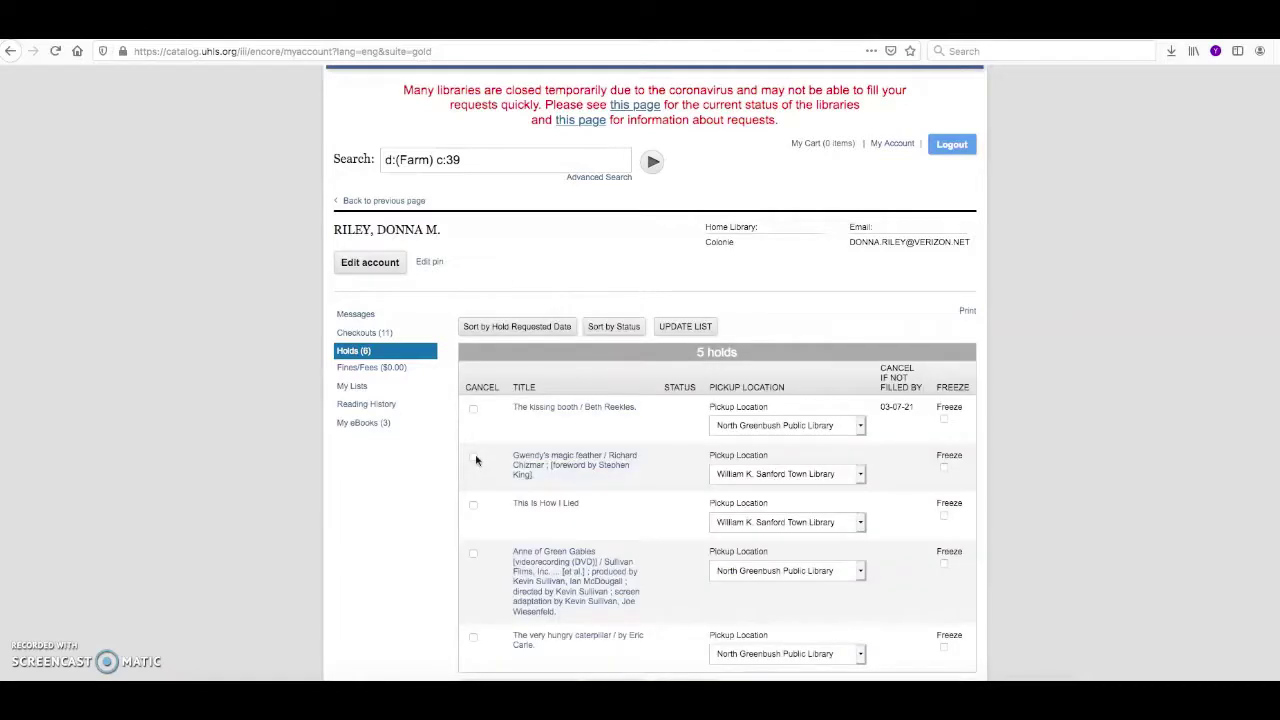
scroll(727, 478, "down", 3)
scroll(727, 480, "up", 4)
scroll(727, 480, "up", 2)
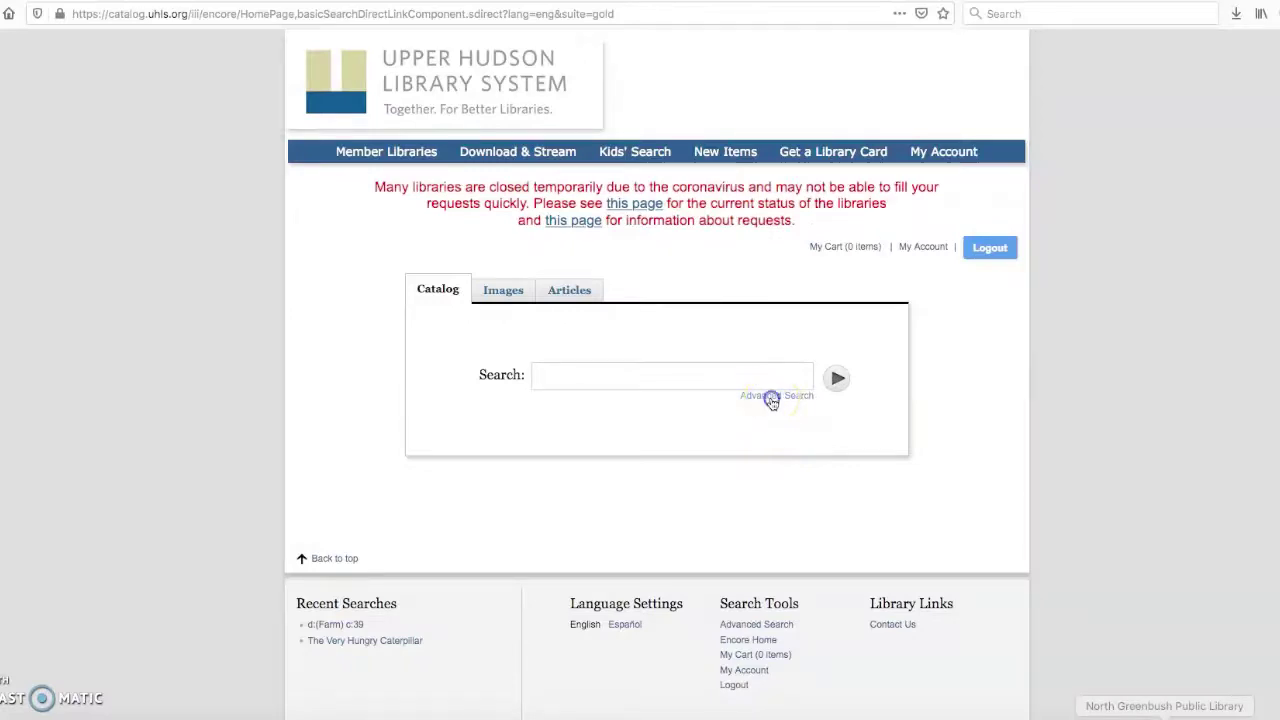
- Open the advanced search and examine the choices for search field type and collection
left_click(771, 398)
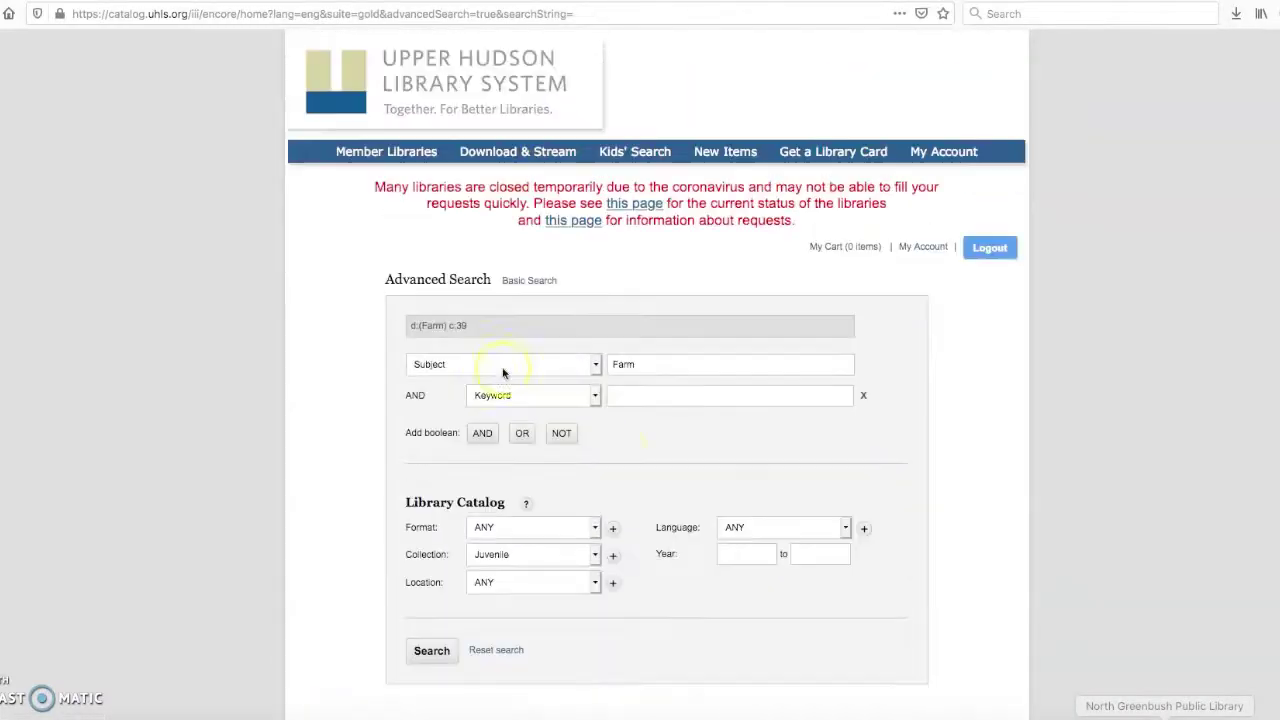
left_click(503, 373)
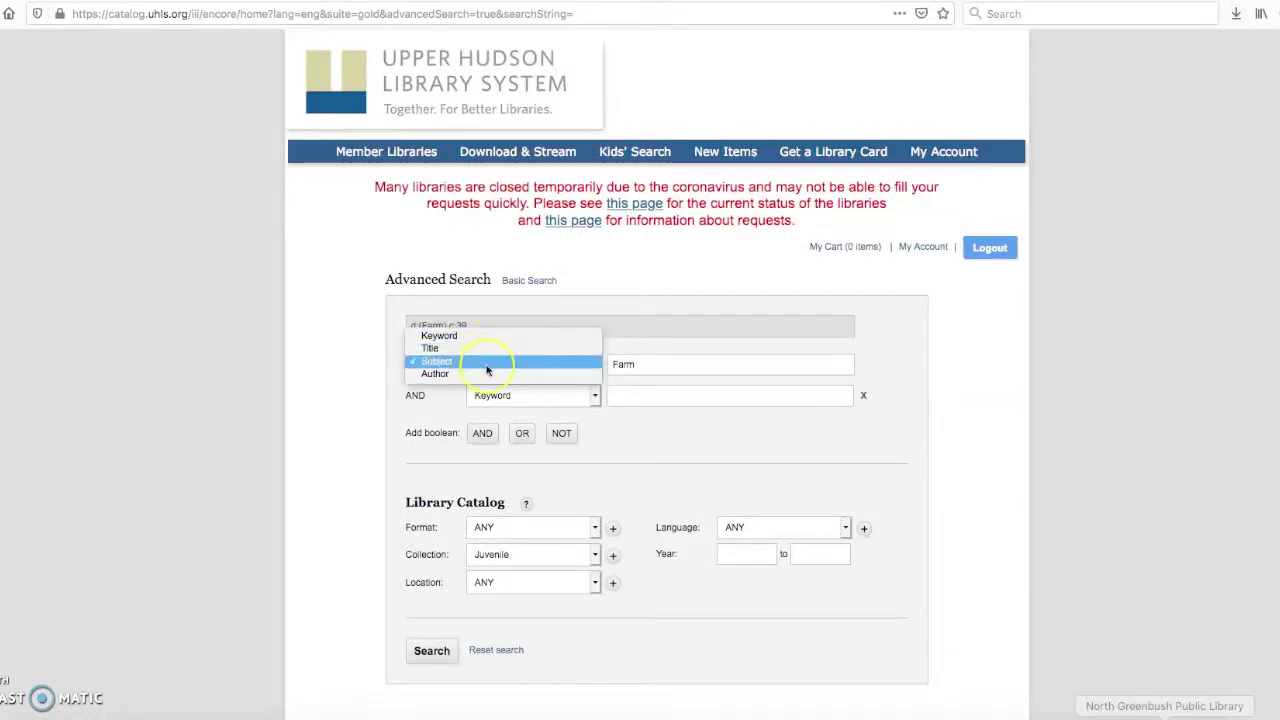
left_click(392, 490)
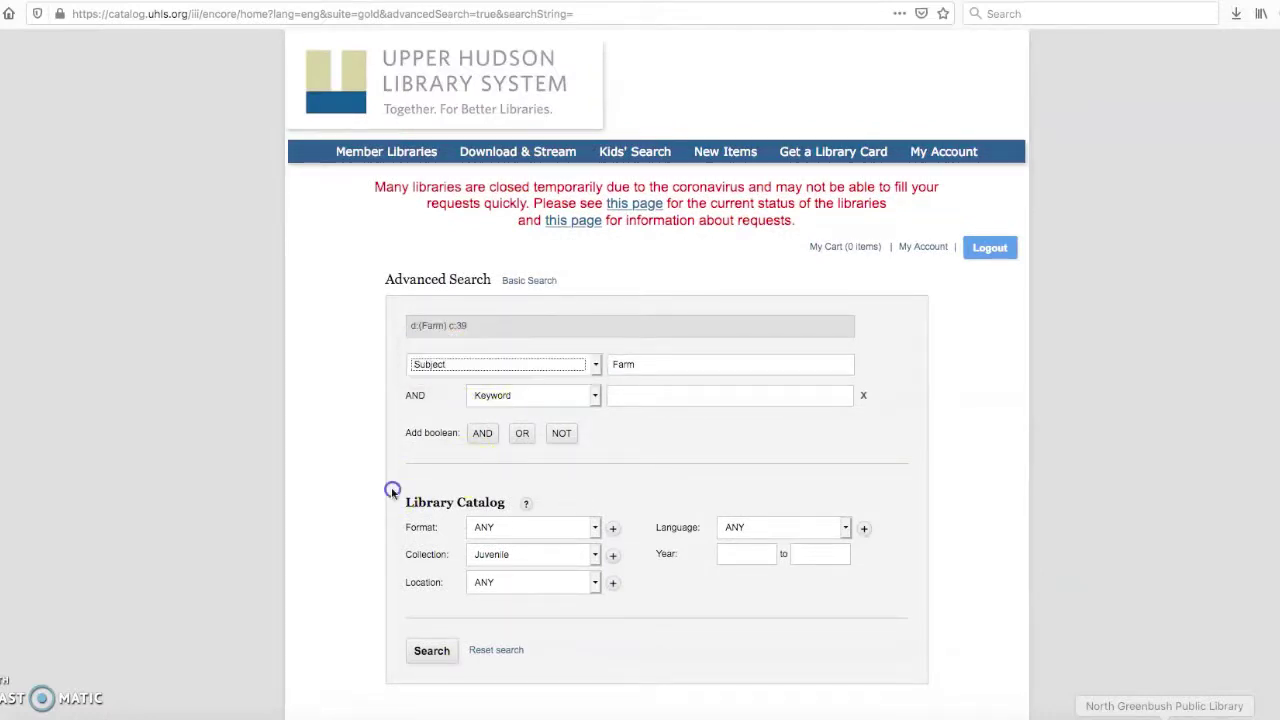
left_click(525, 555)
left_click(787, 487)
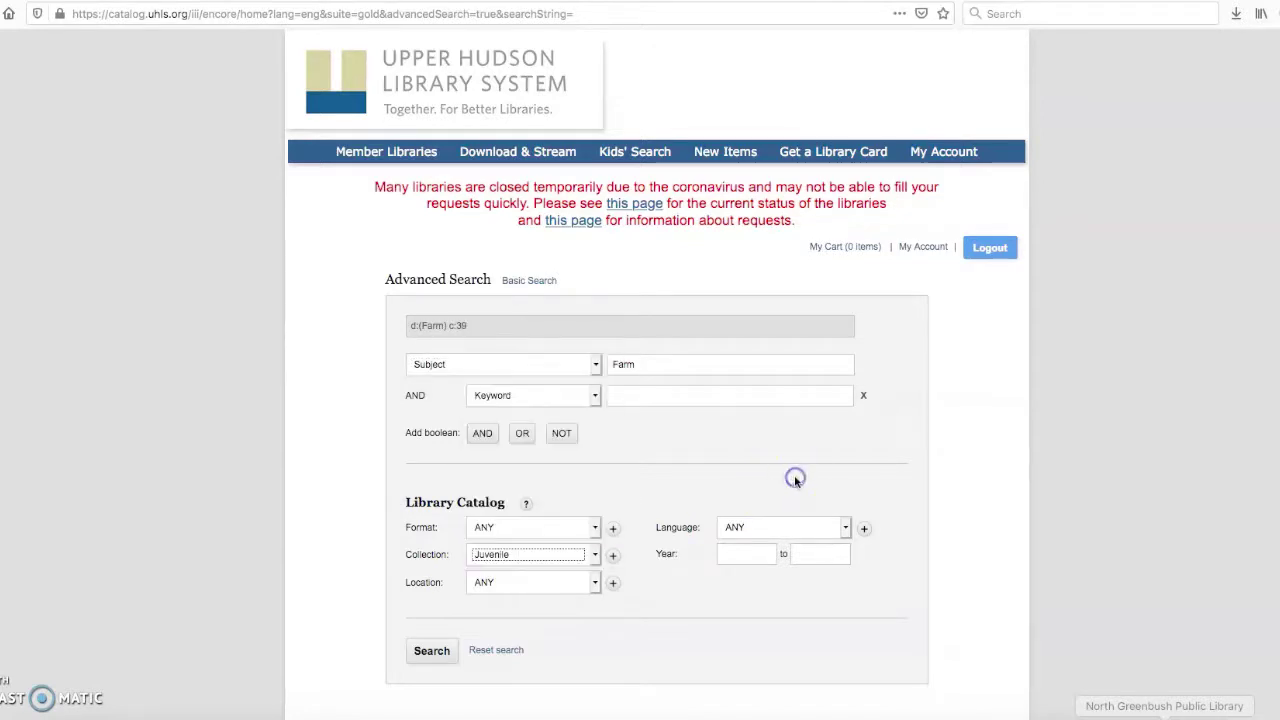